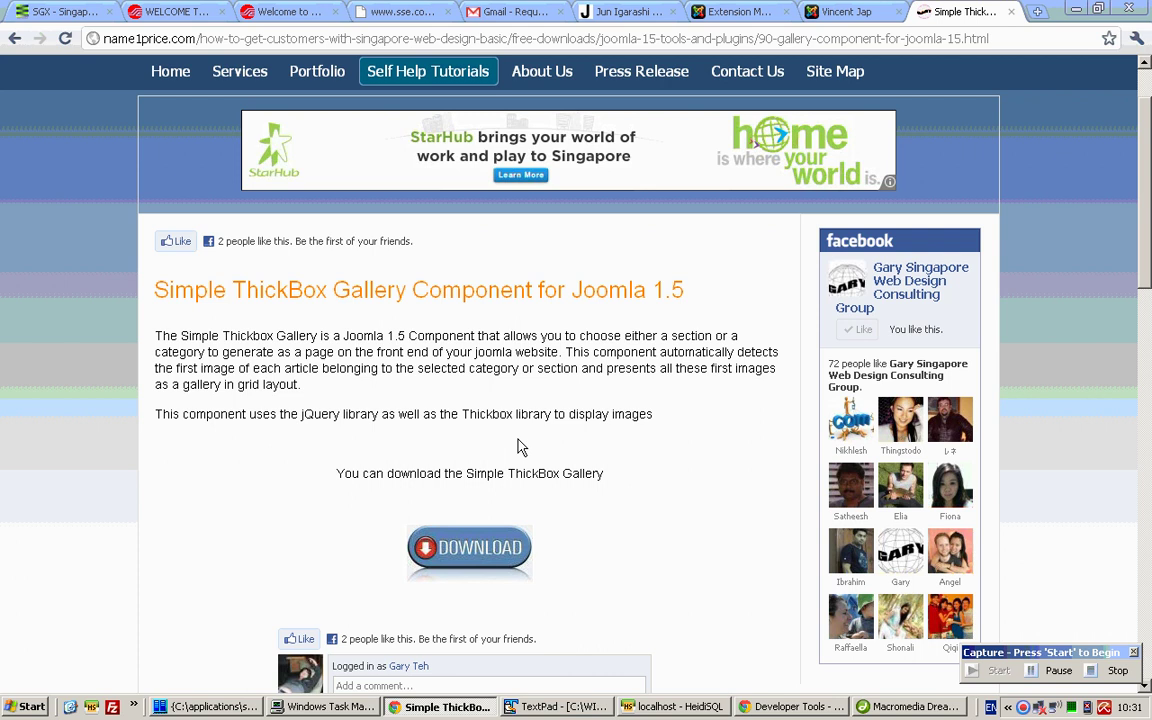
# Step: Copy the gallery package's download link and go to the Extension Manager installer
pyautogui.rightClick(493, 553)
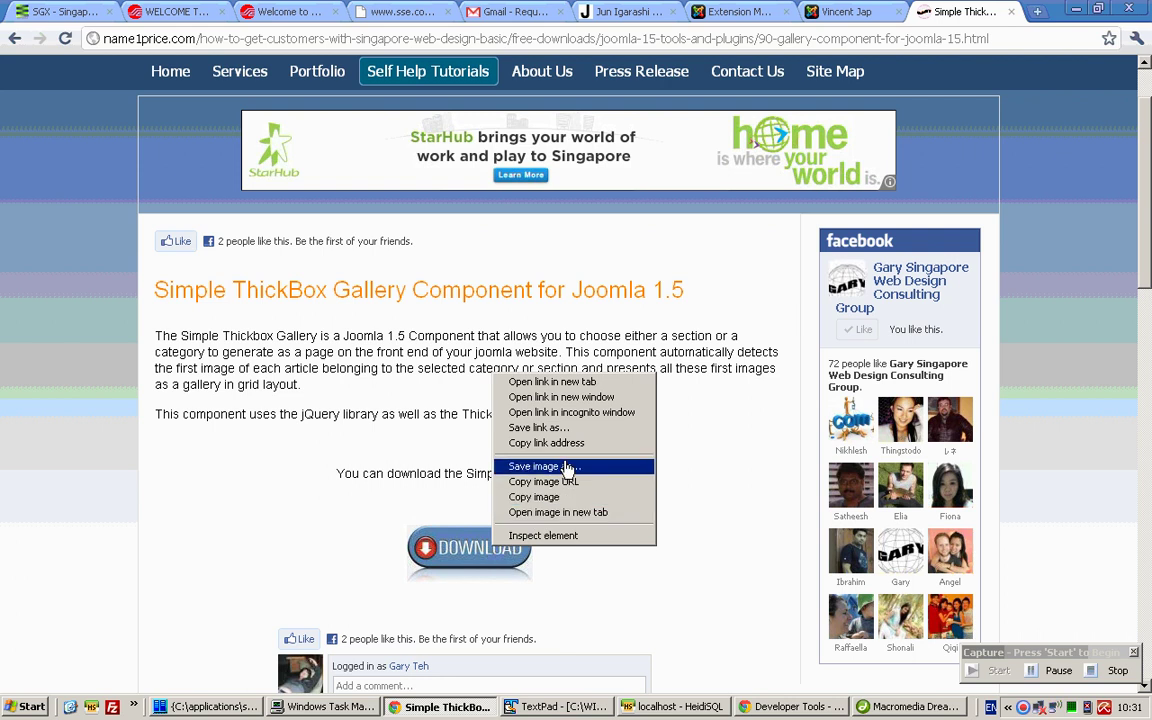
pyautogui.click(603, 443)
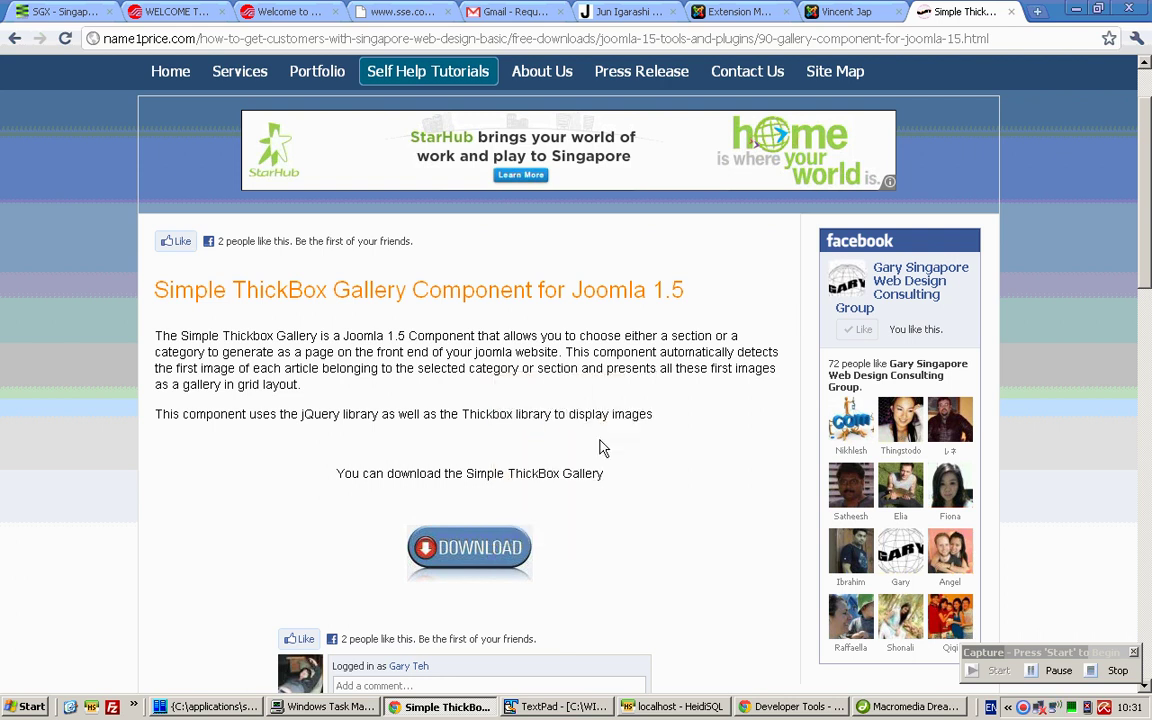
pyautogui.click(729, 12)
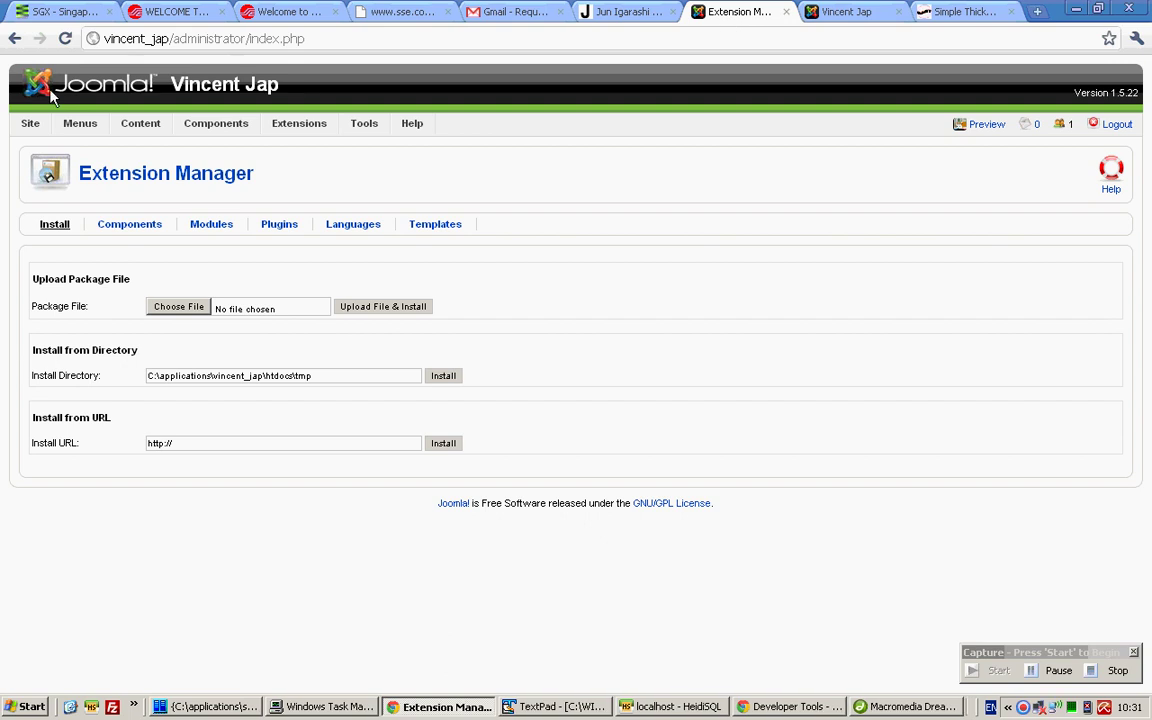
pyautogui.moveTo(14, 140)
pyautogui.moveTo(295, 124)
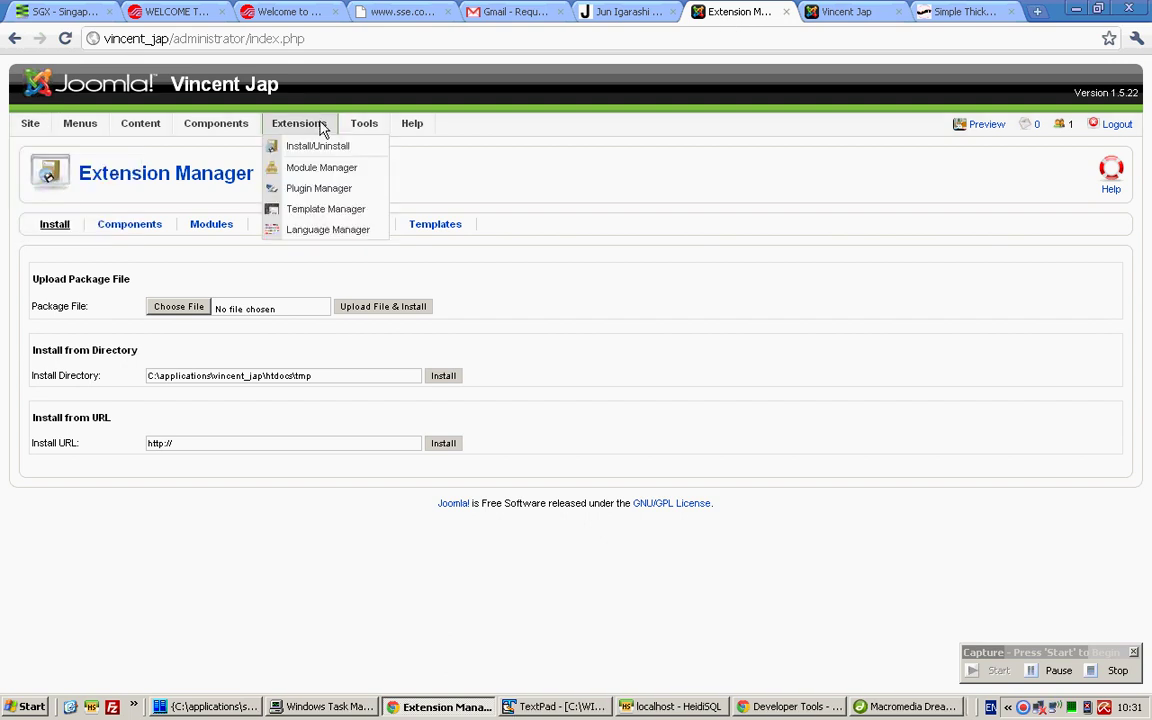
pyautogui.click(328, 147)
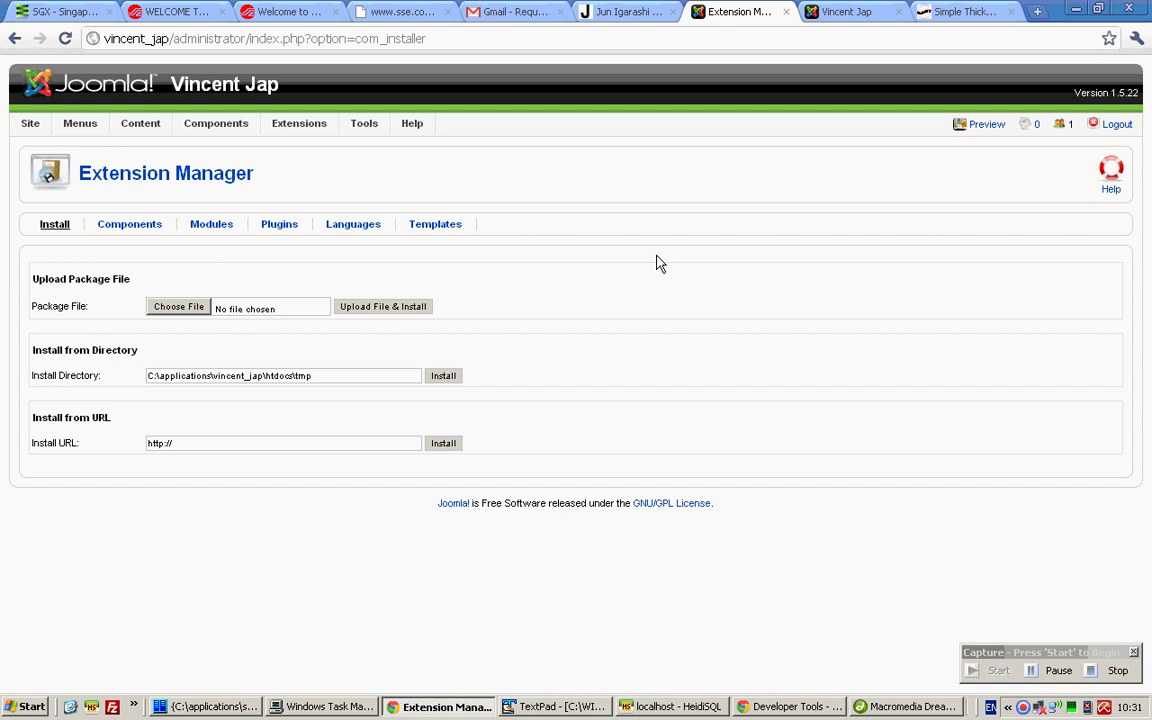
# Step: Install Simple Thickbox Gallery by pasting its download link into Install URL
pyautogui.moveTo(175, 443); pyautogui.dragTo(134, 447)
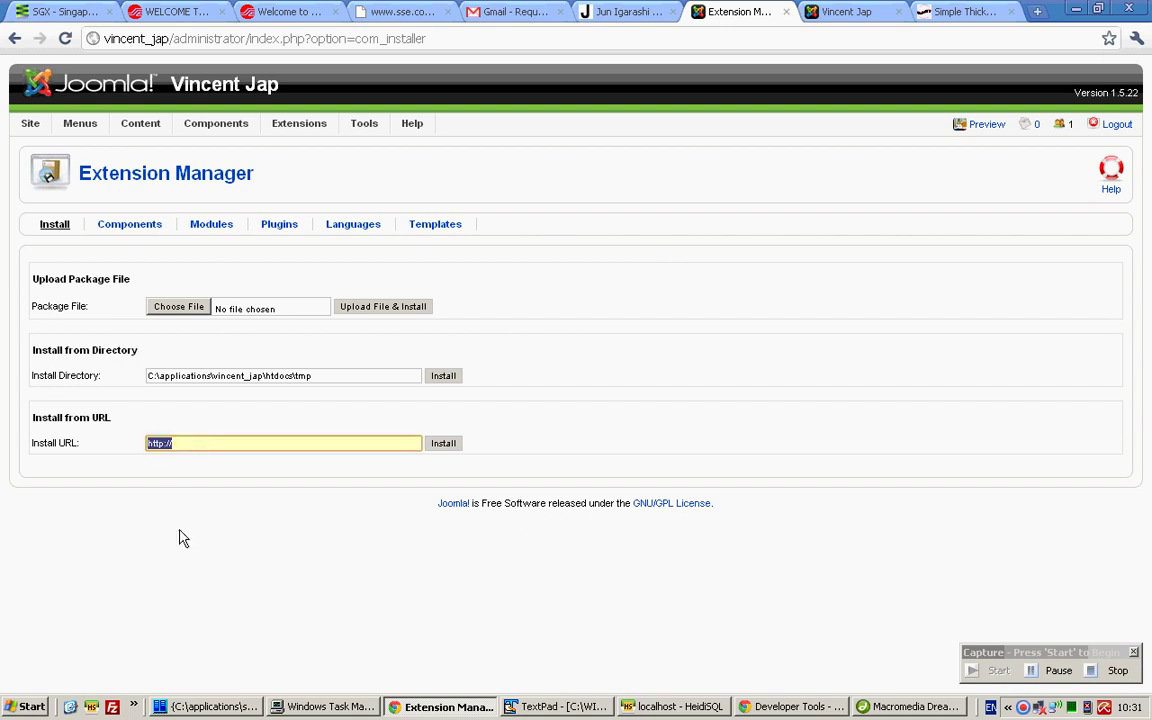
pyautogui.rightClick(169, 449)
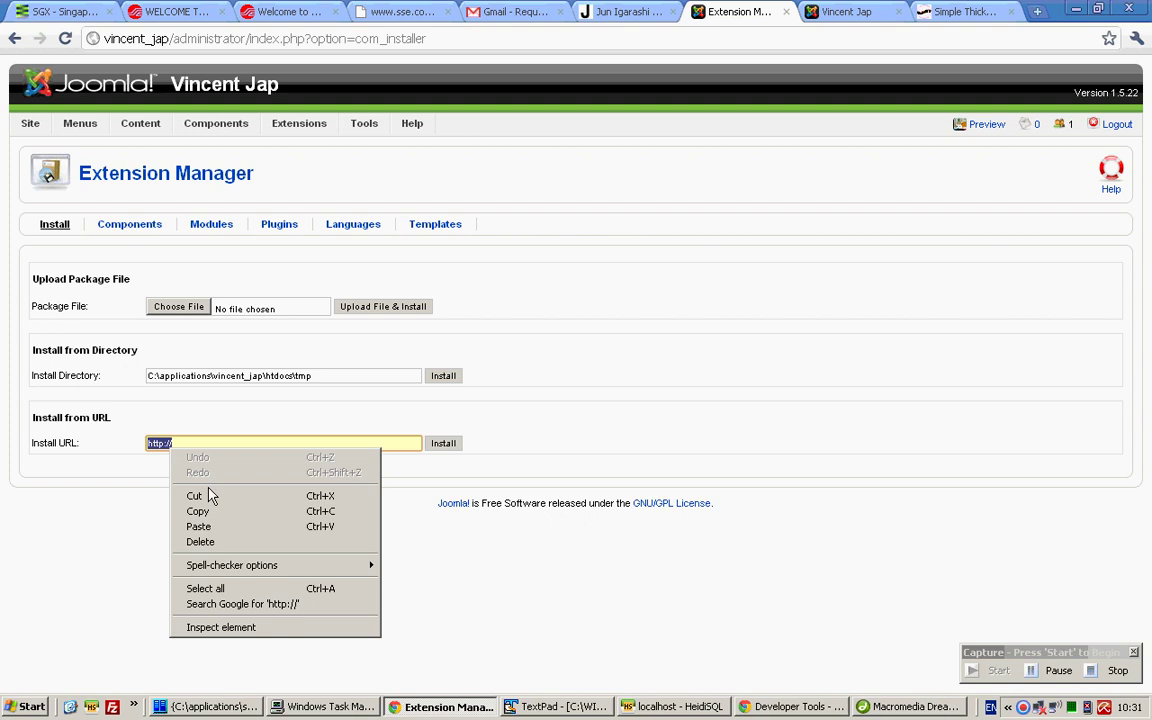
pyautogui.click(193, 524)
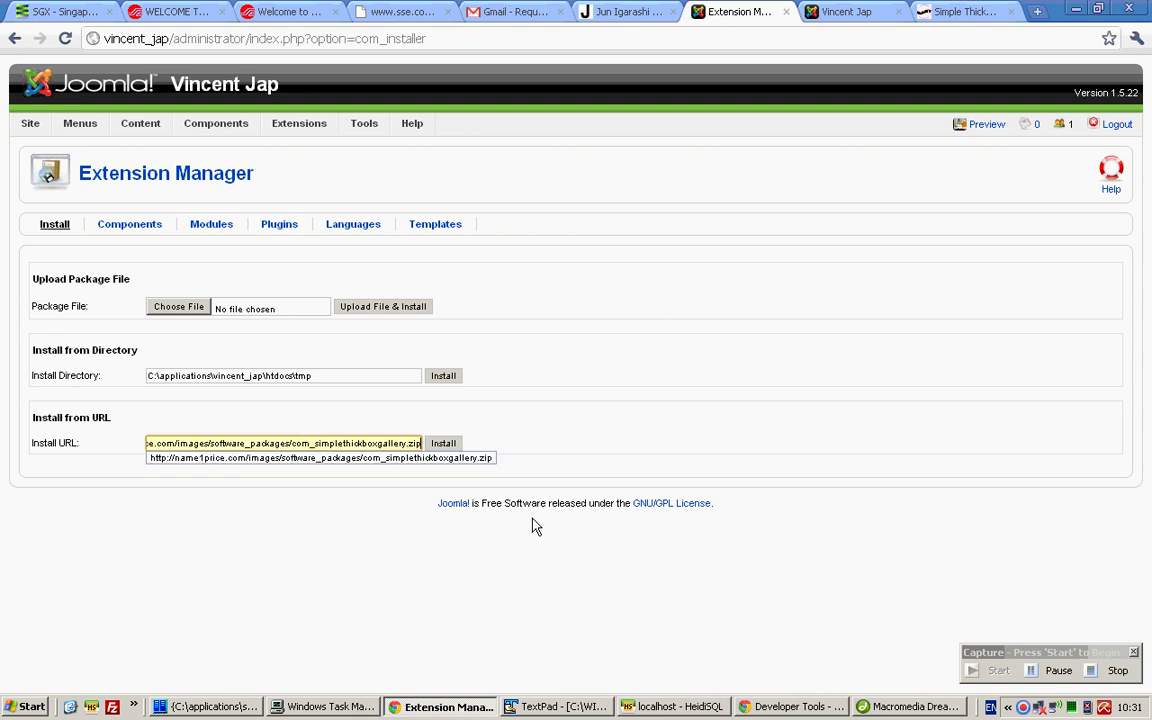
pyautogui.click(443, 443)
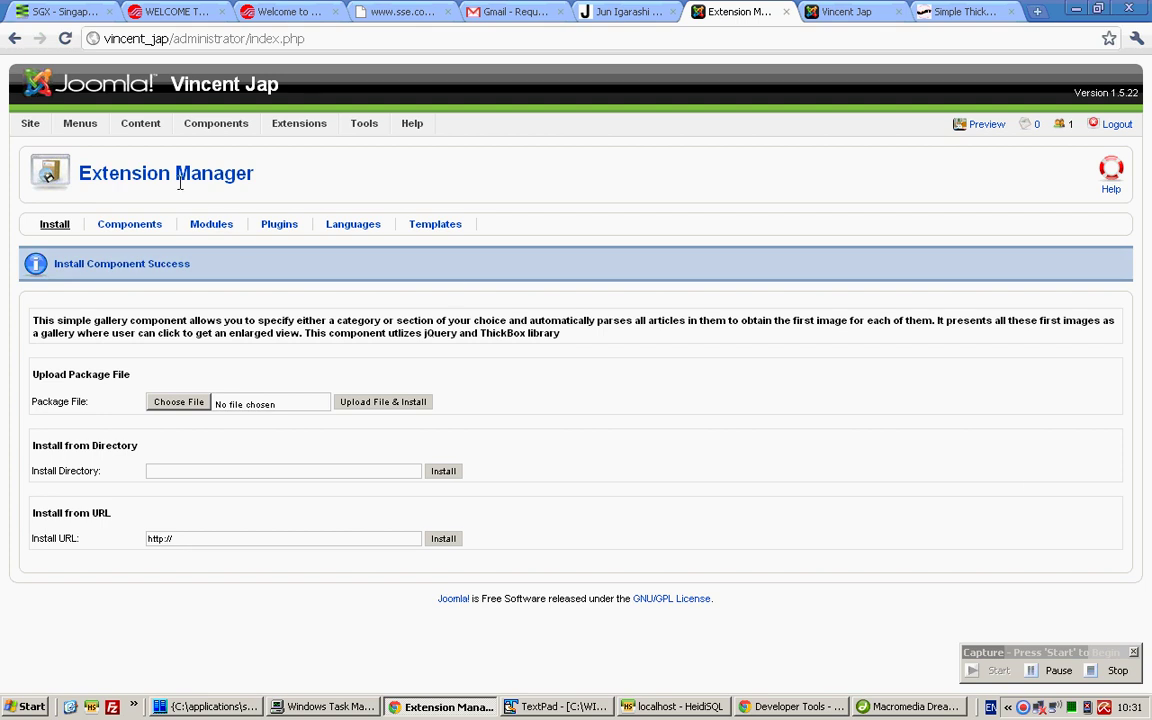
pyautogui.moveTo(146, 135)
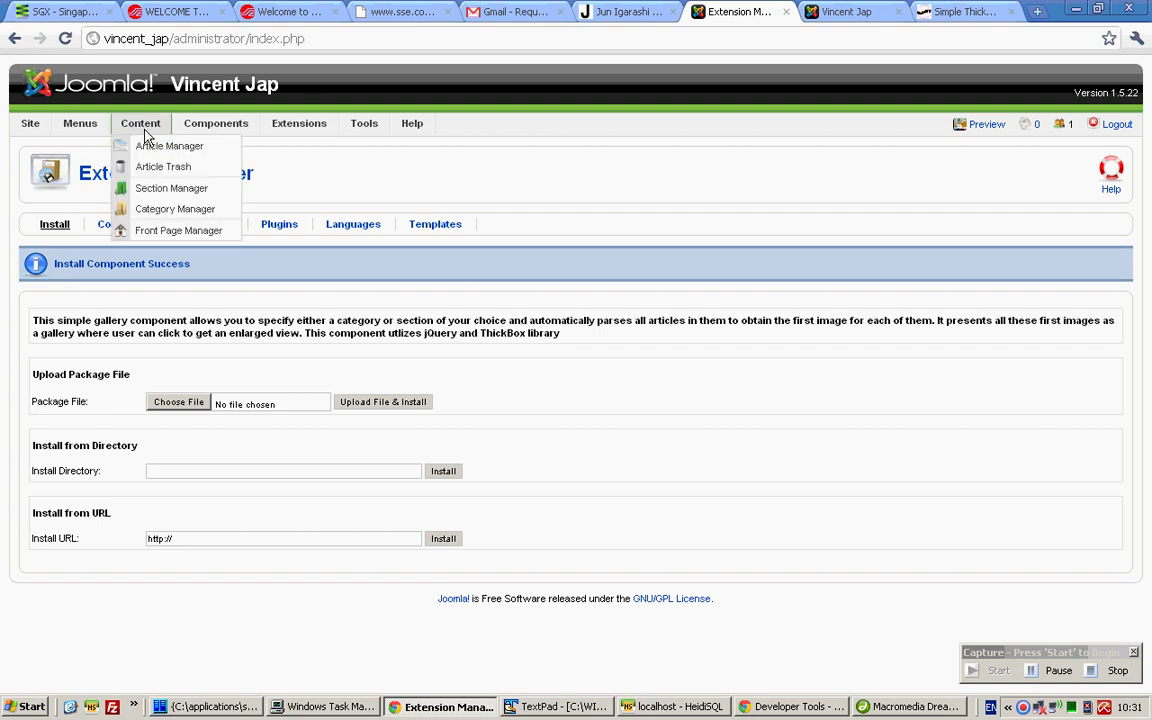
pyautogui.click(163, 183)
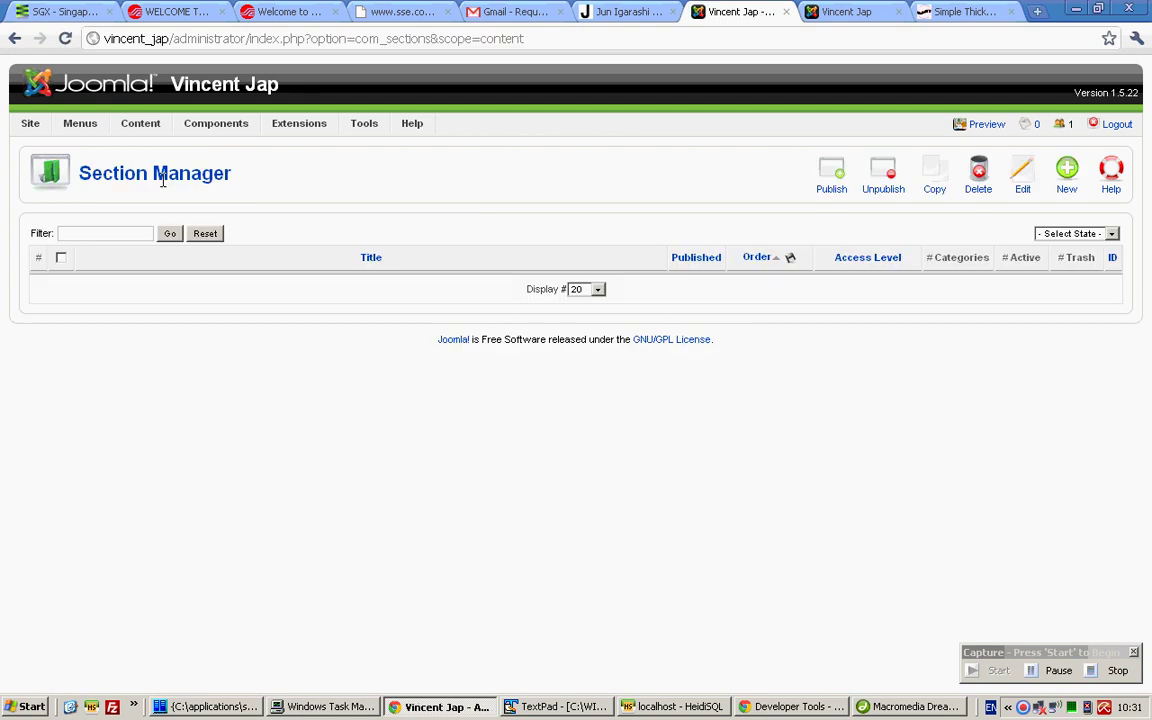
# Step: Create and save a new published section titled 'my Section'
pyautogui.click(1078, 170)
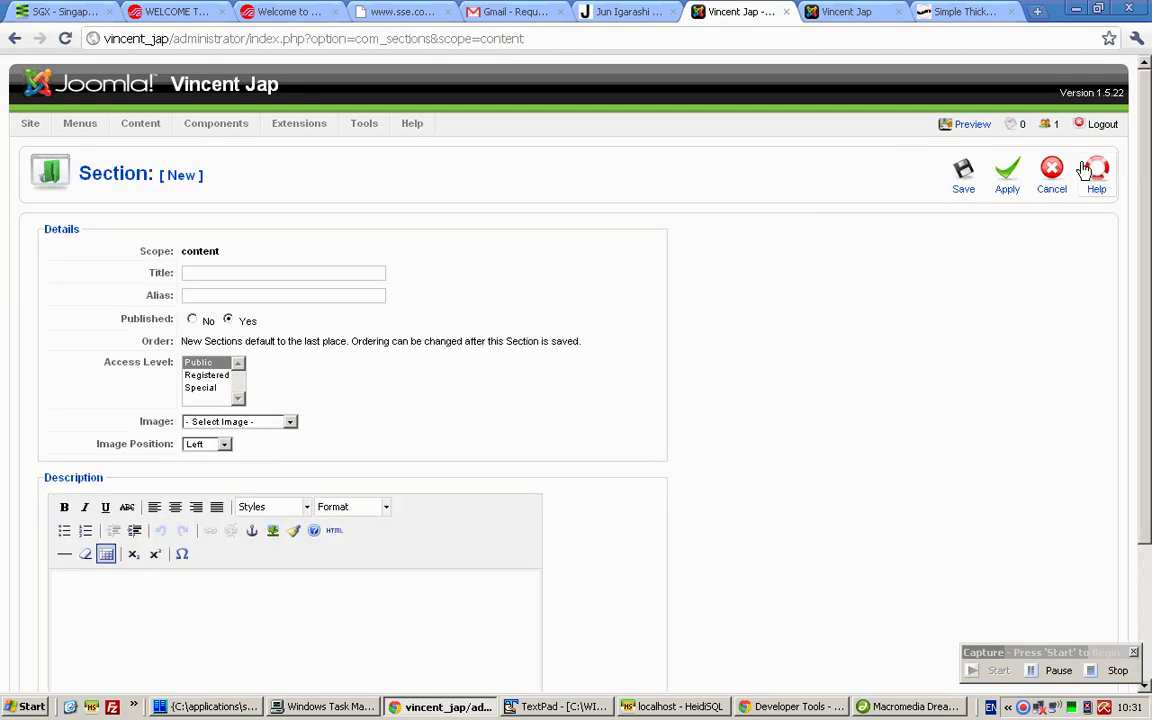
pyautogui.click(355, 273)
pyautogui.write('SE')
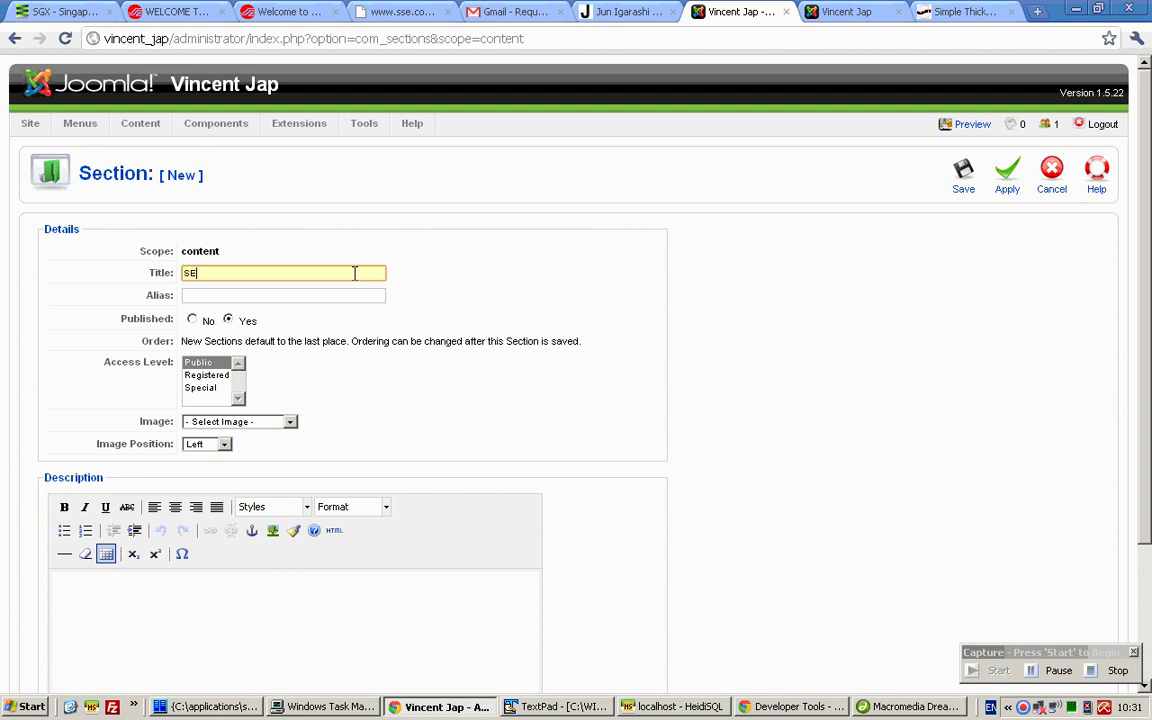
pyautogui.write('my Section')
pyautogui.click(968, 182)
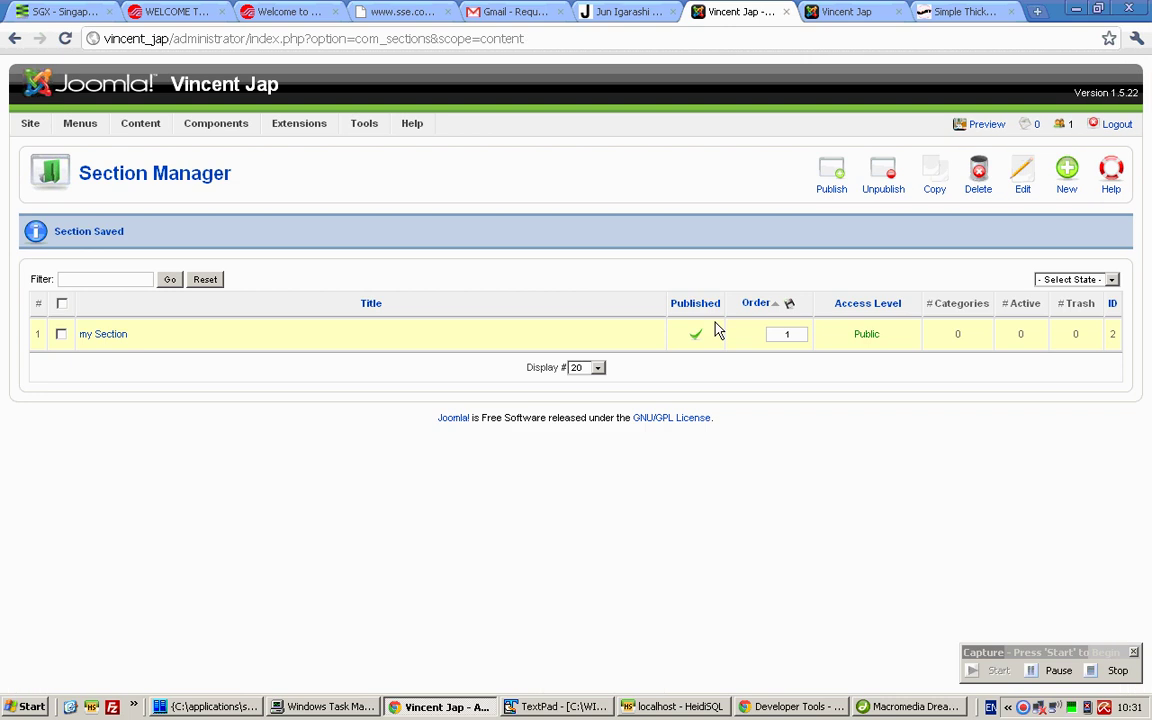
pyautogui.moveTo(140, 123)
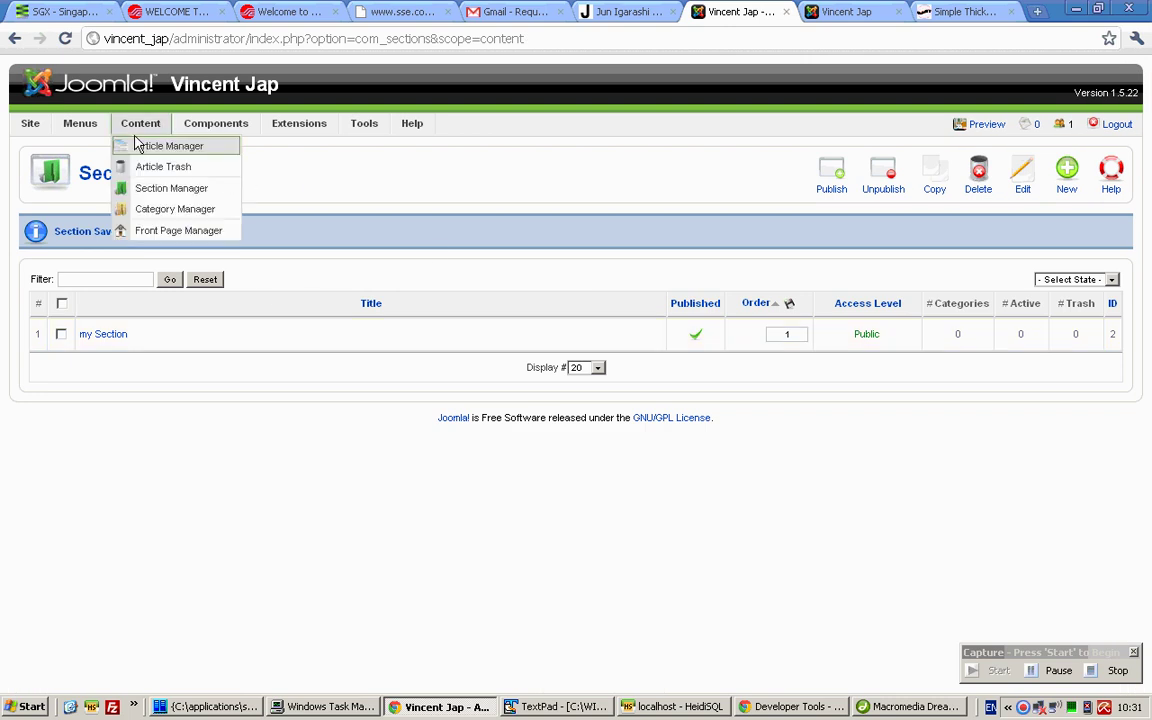
pyautogui.click(153, 210)
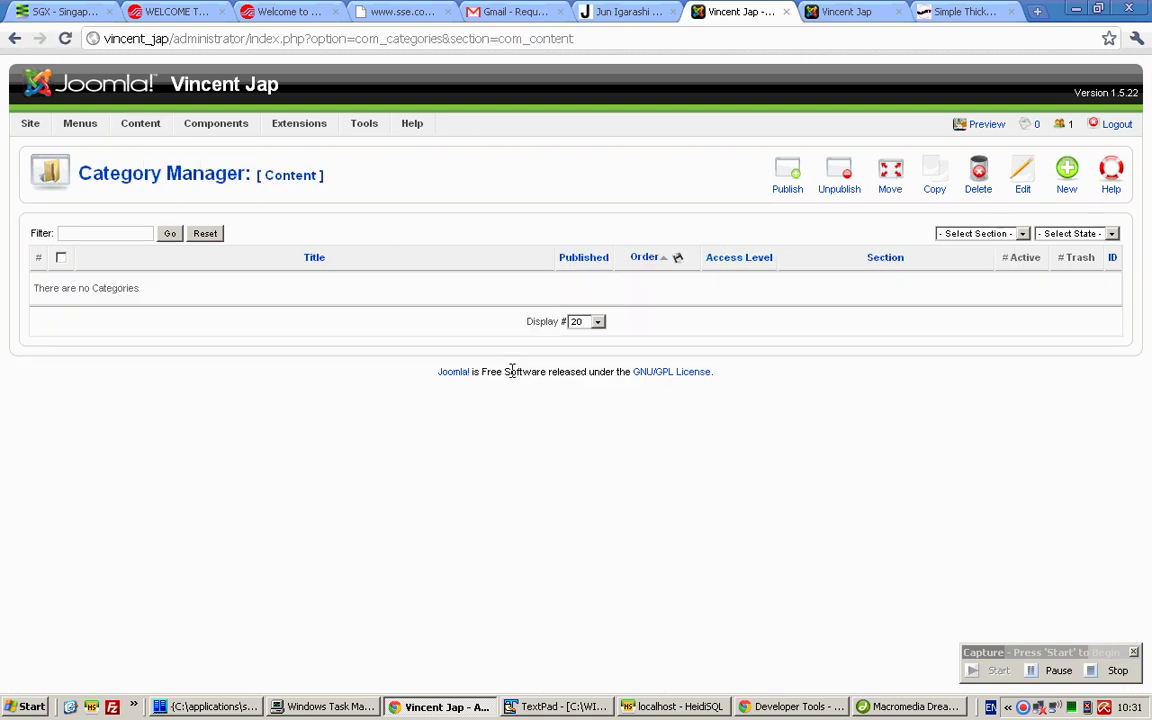
# Step: Create and save a category titled 'my category' under my Section
pyautogui.click(1068, 180)
pyautogui.click(255, 252)
pyautogui.write('my category')
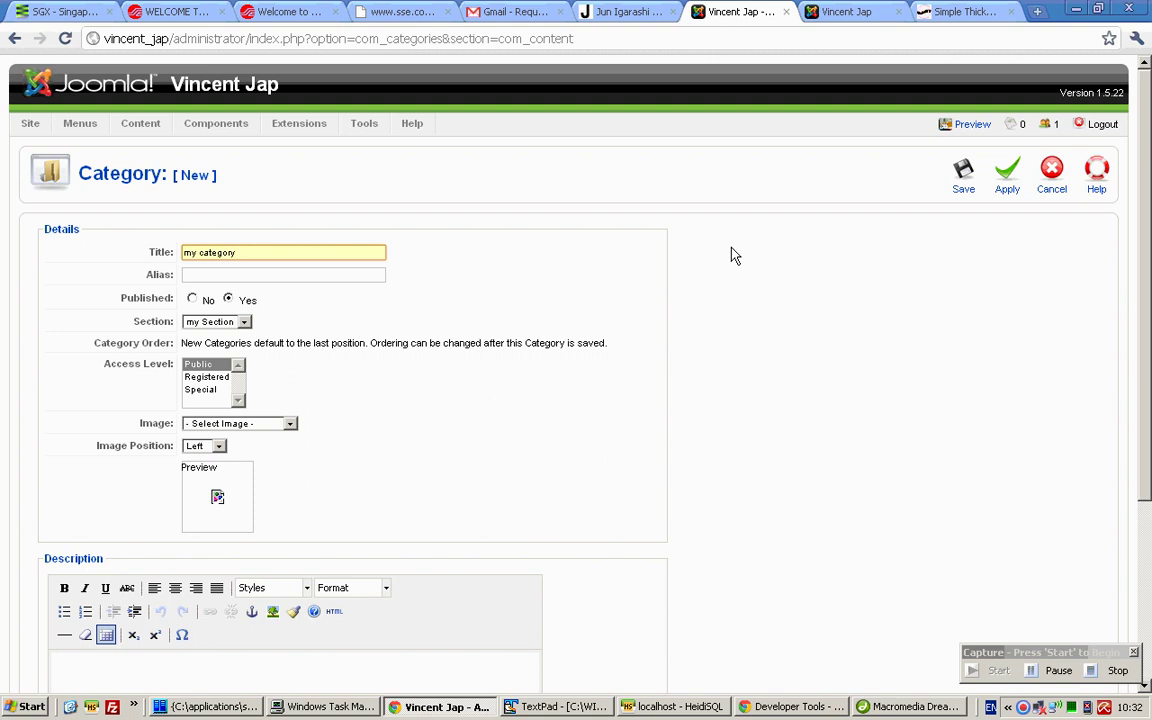
pyautogui.scroll(-1, 718, 302)
pyautogui.scroll(1, 718, 302)
pyautogui.click(958, 186)
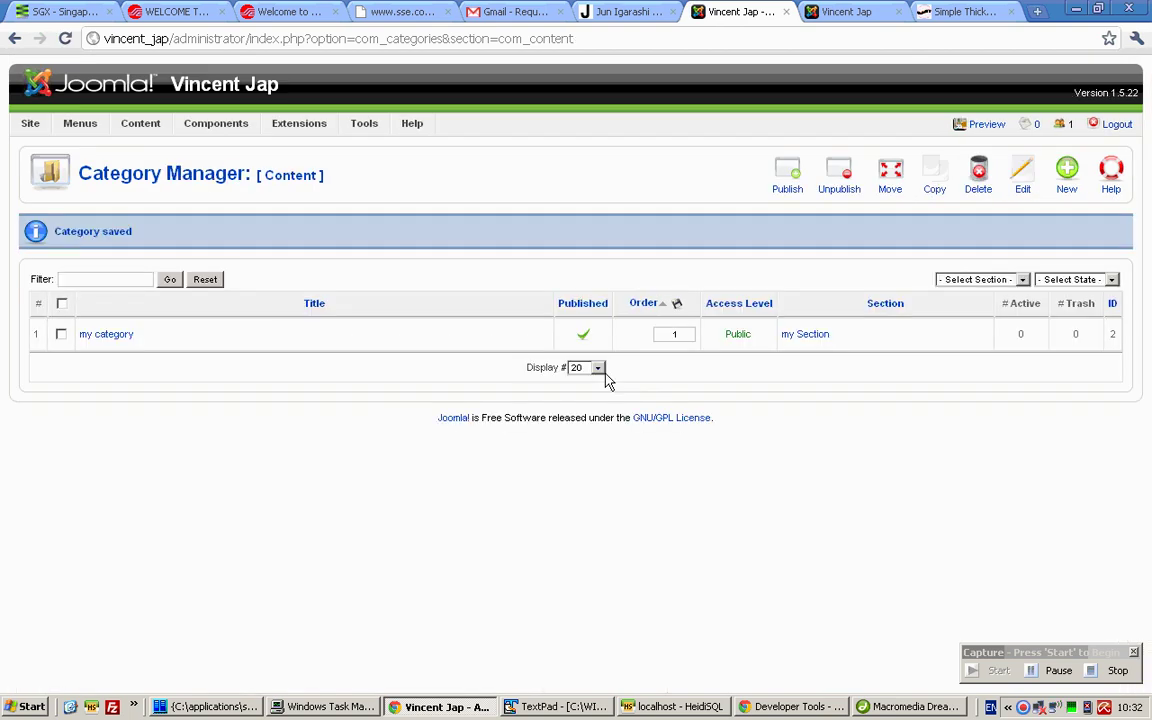
pyautogui.moveTo(97, 130)
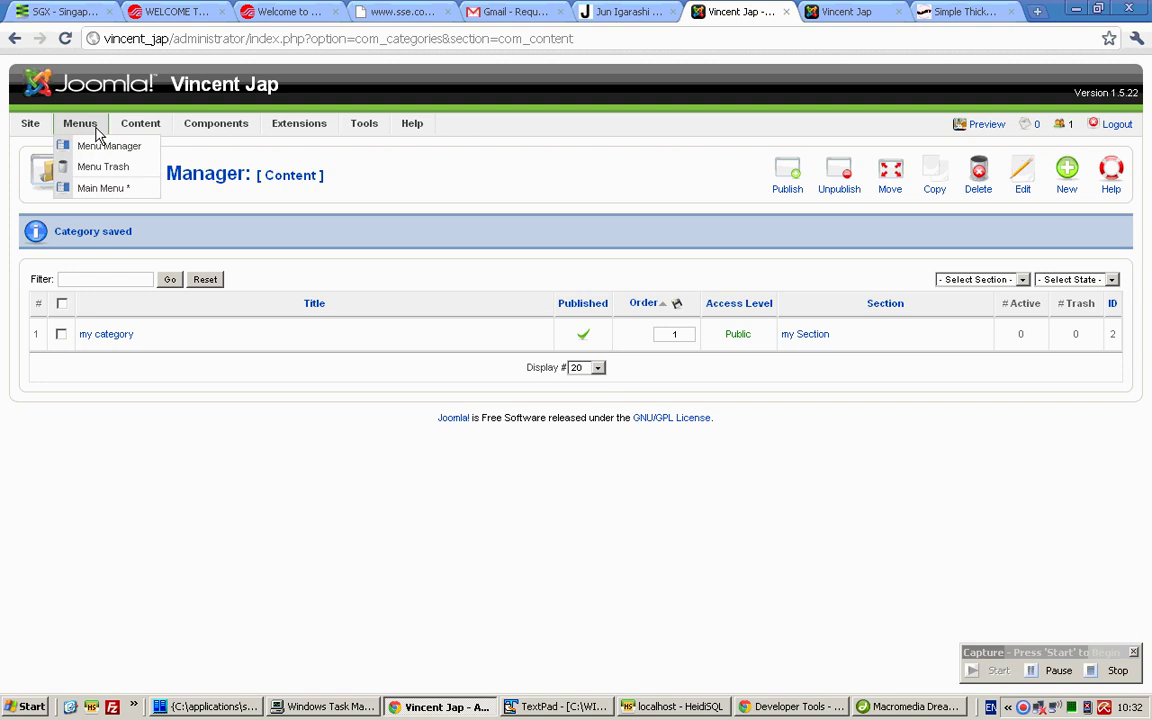
# Step: Start a new Main Menu item of type Simple Thickbox Gallery Portfolio Category List Layout
pyautogui.click(110, 188)
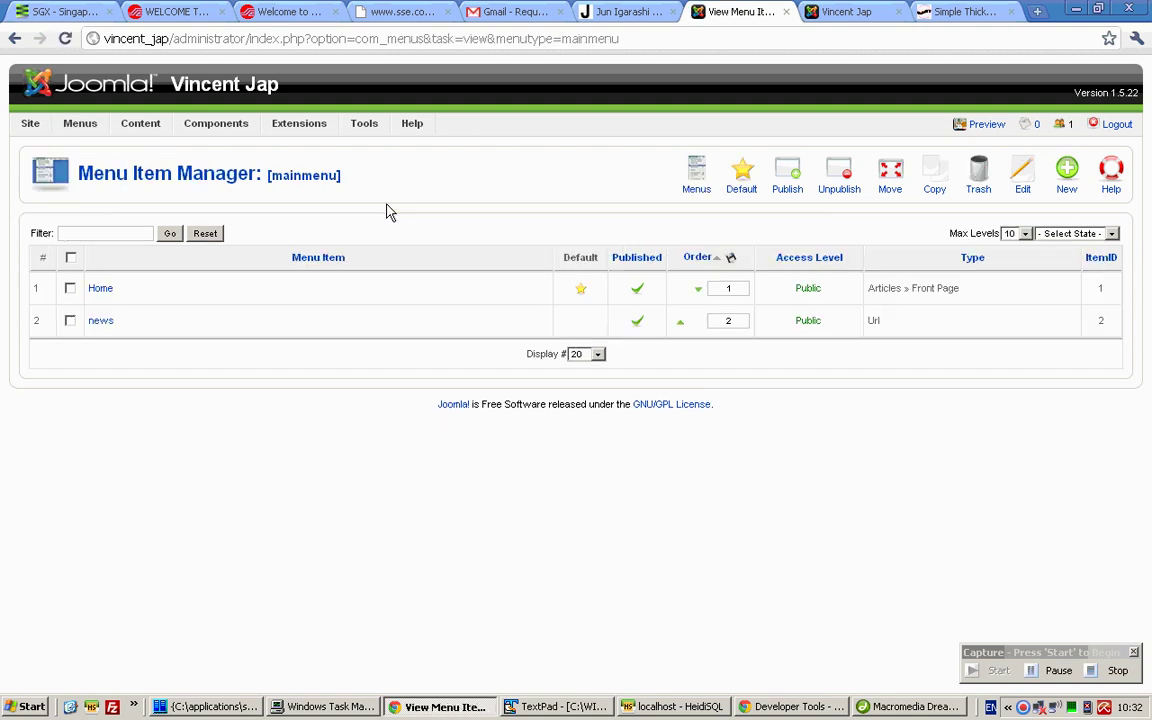
pyautogui.click(1065, 186)
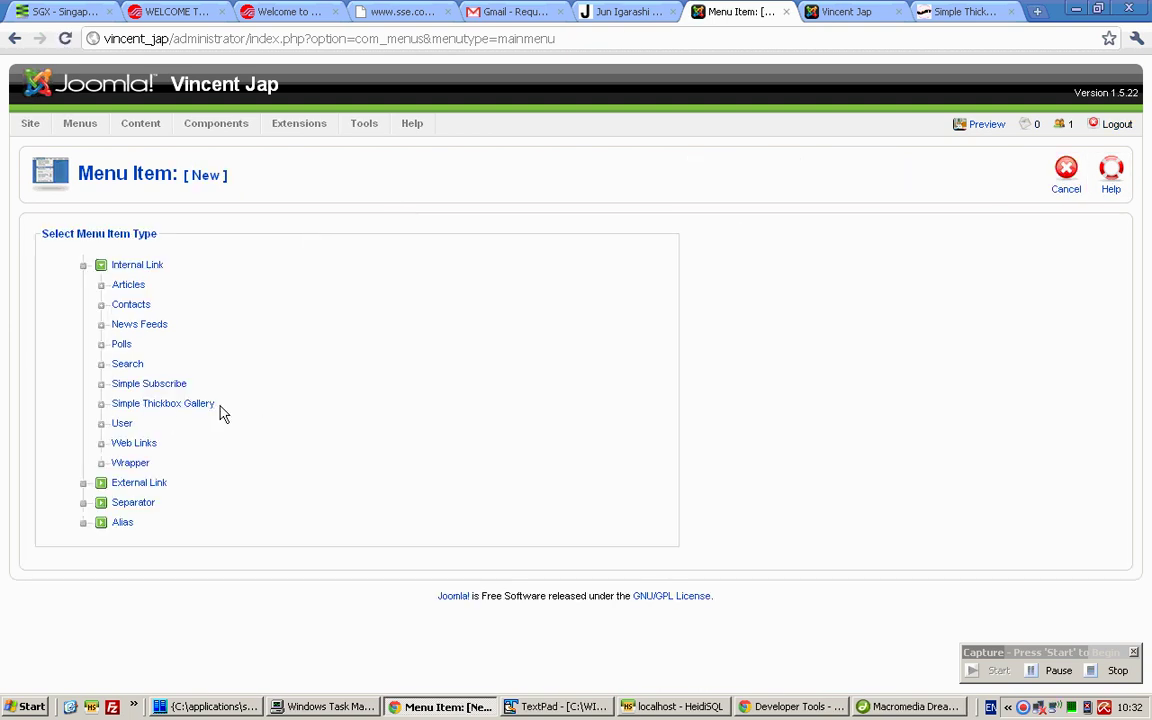
pyautogui.click(203, 404)
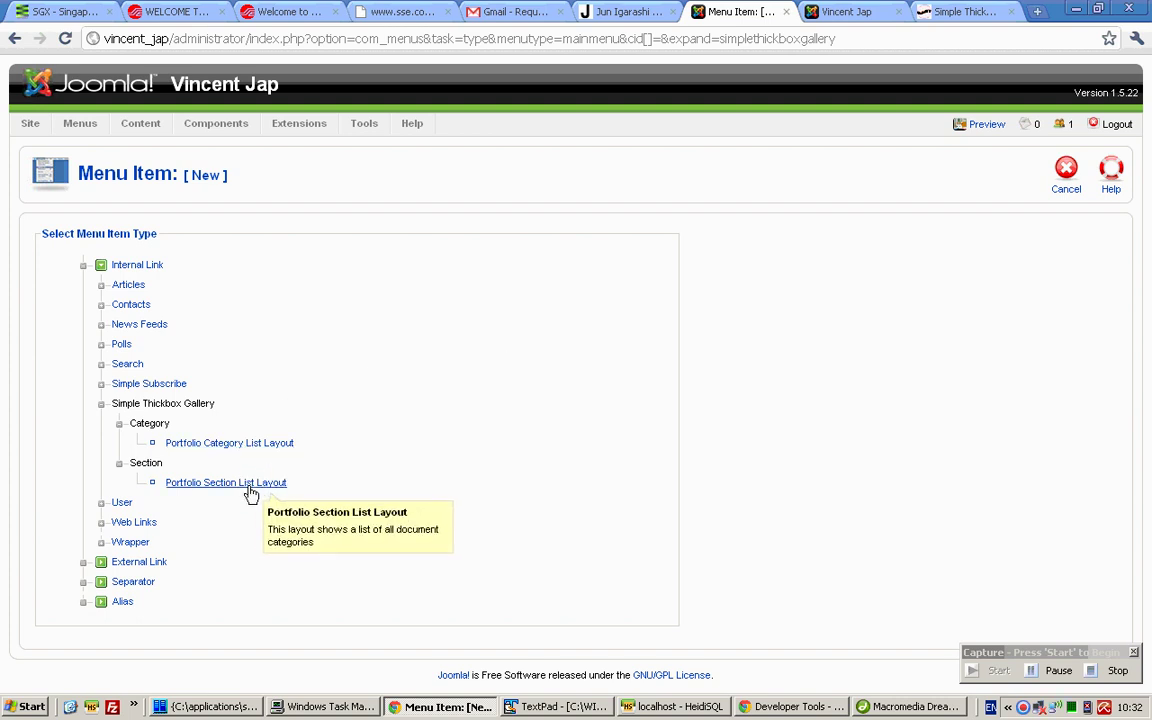
pyautogui.click(257, 446)
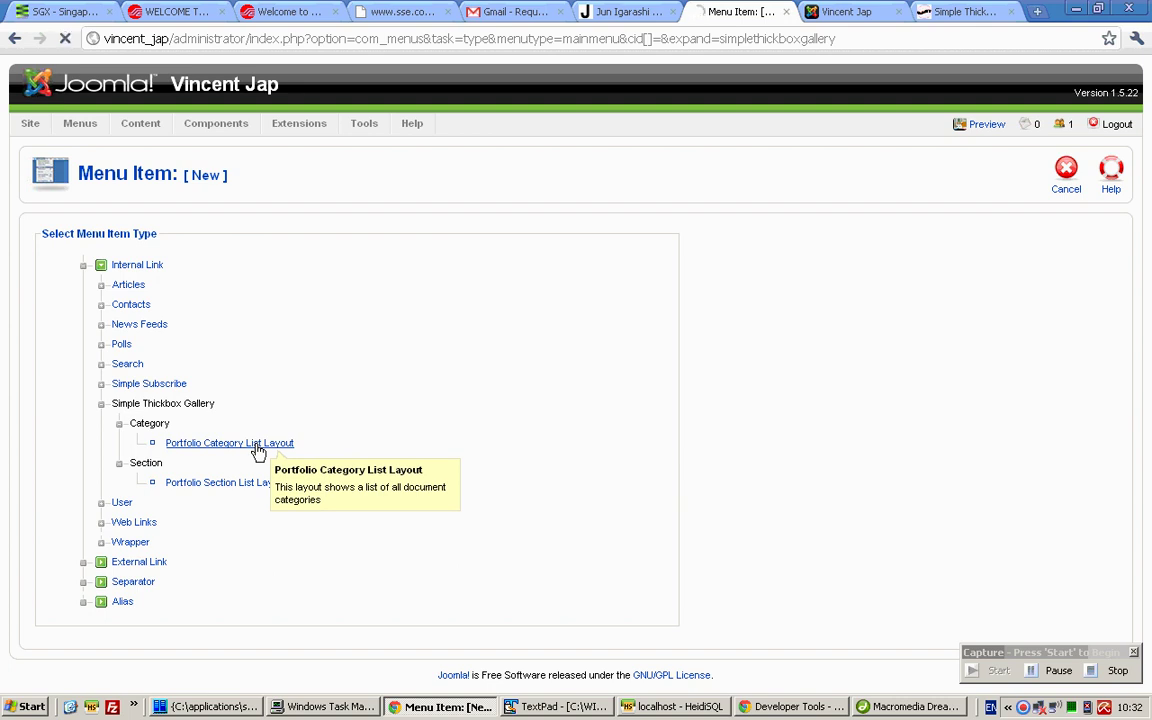
# Step: Title the menu item 'Gallery of my works' and point it at my Section/my category
pyautogui.click(377, 343)
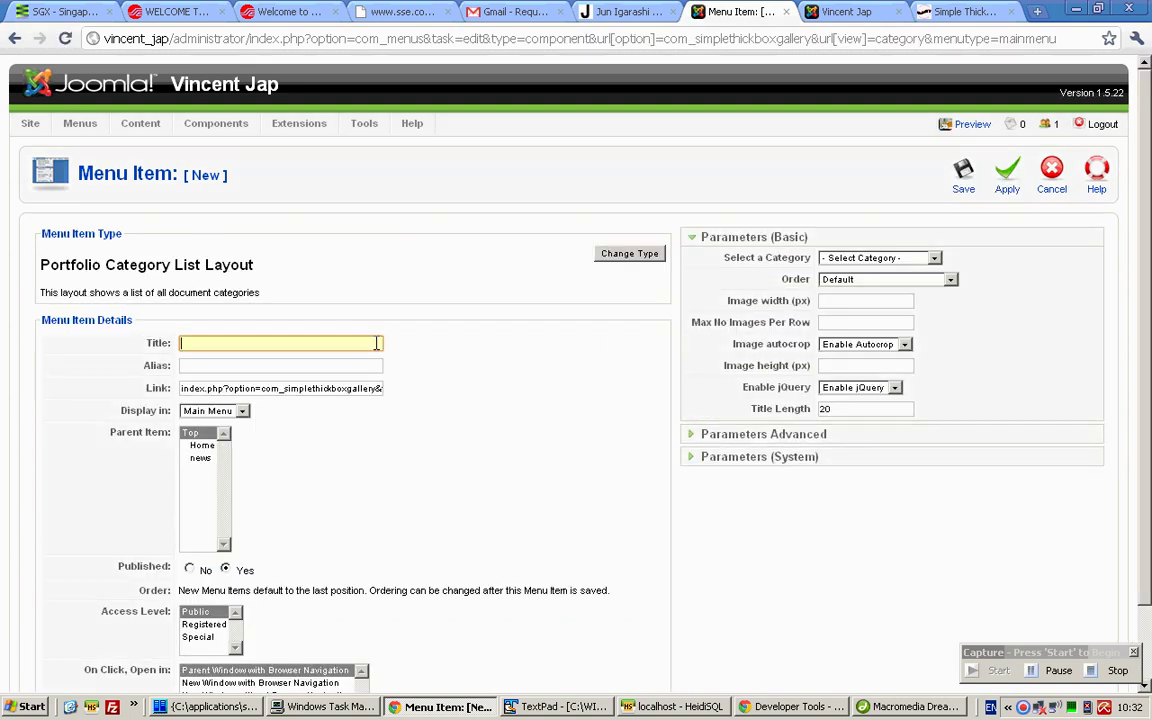
pyautogui.write('Gallery io')
pyautogui.click(456, 347)
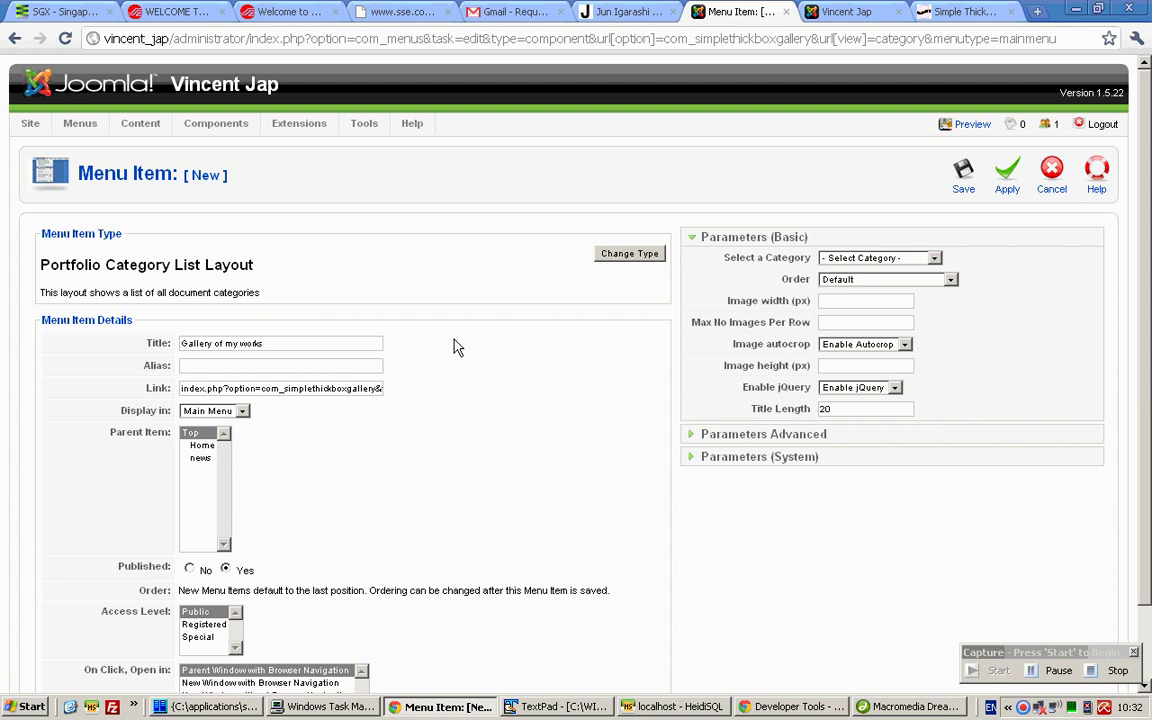
pyautogui.click(935, 260)
pyautogui.click(937, 289)
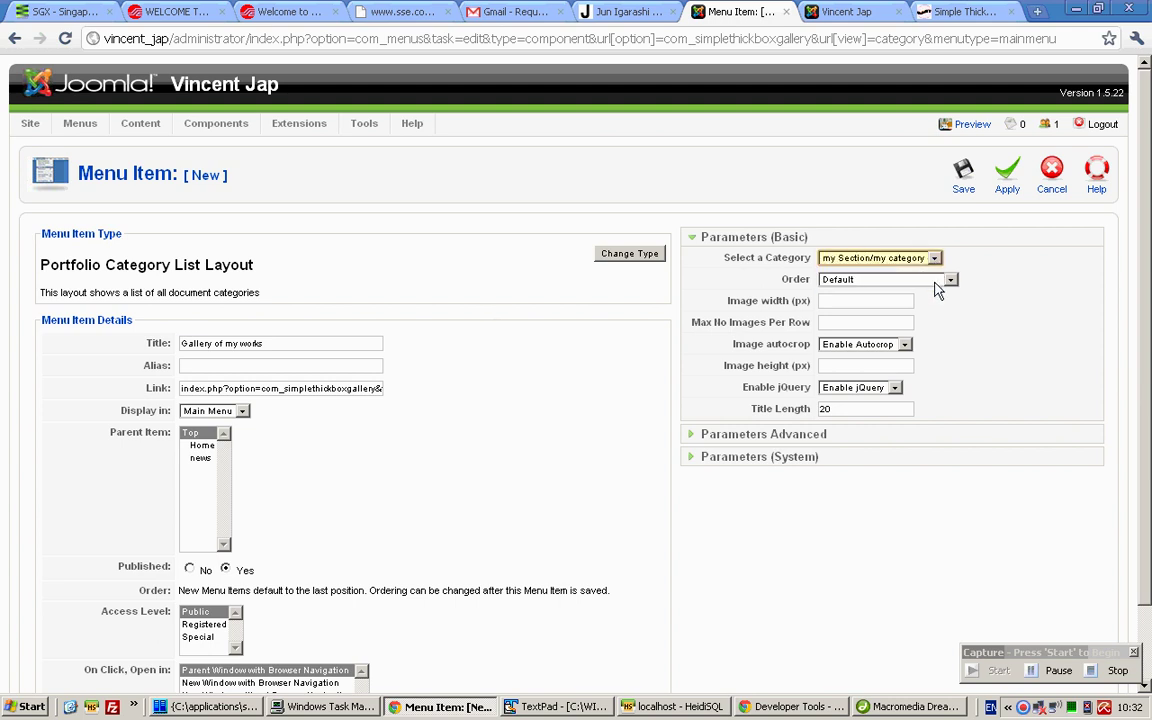
# Step: Set image width to 200 and 2 images per row, then save the menu item
pyautogui.click(856, 300)
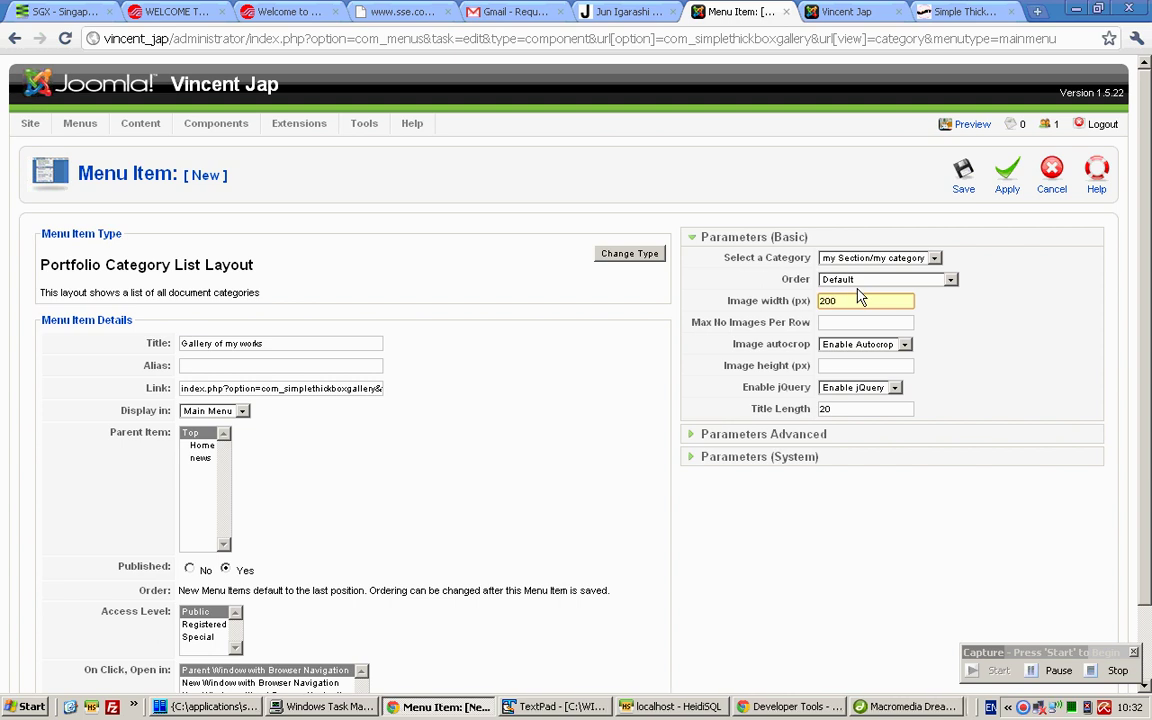
pyautogui.click(870, 324)
pyautogui.click(900, 366)
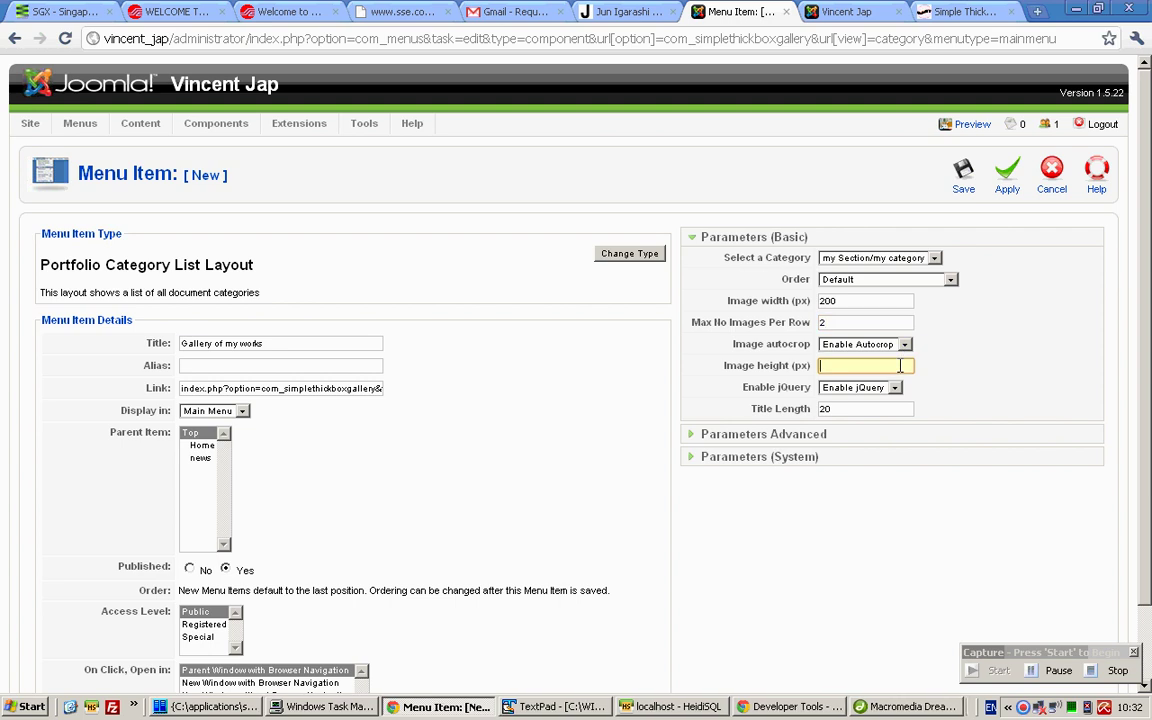
pyautogui.scroll(-2, 1027, 338)
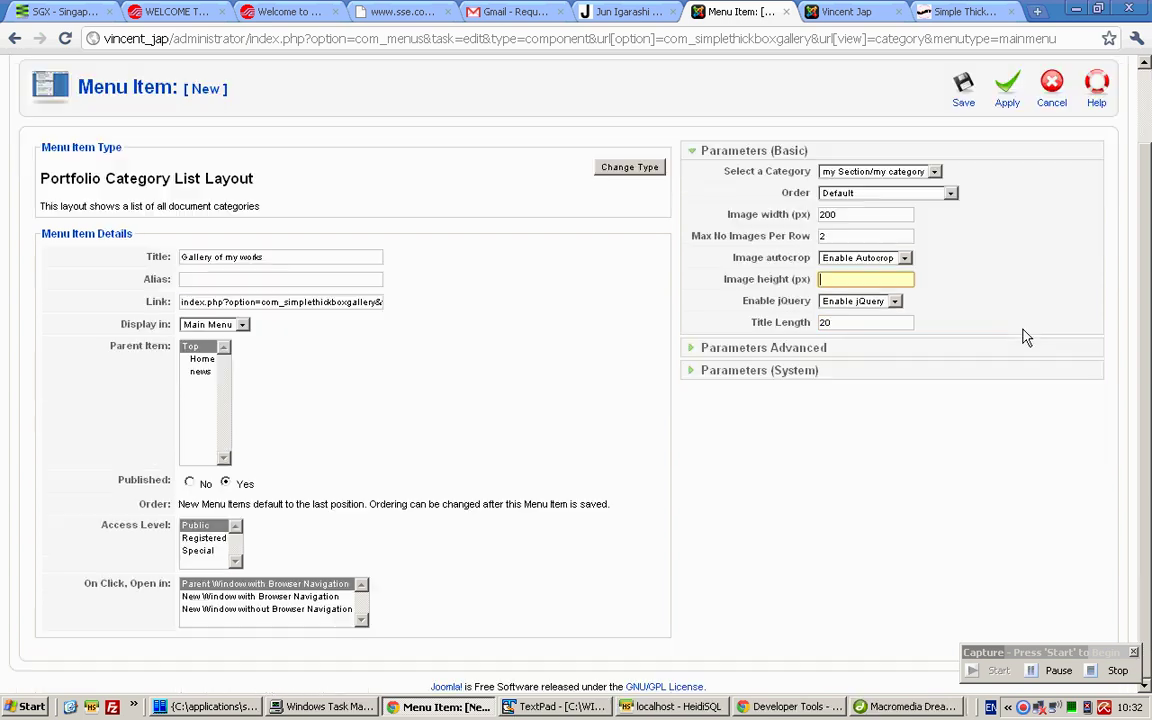
pyautogui.scroll(2, 1025, 334)
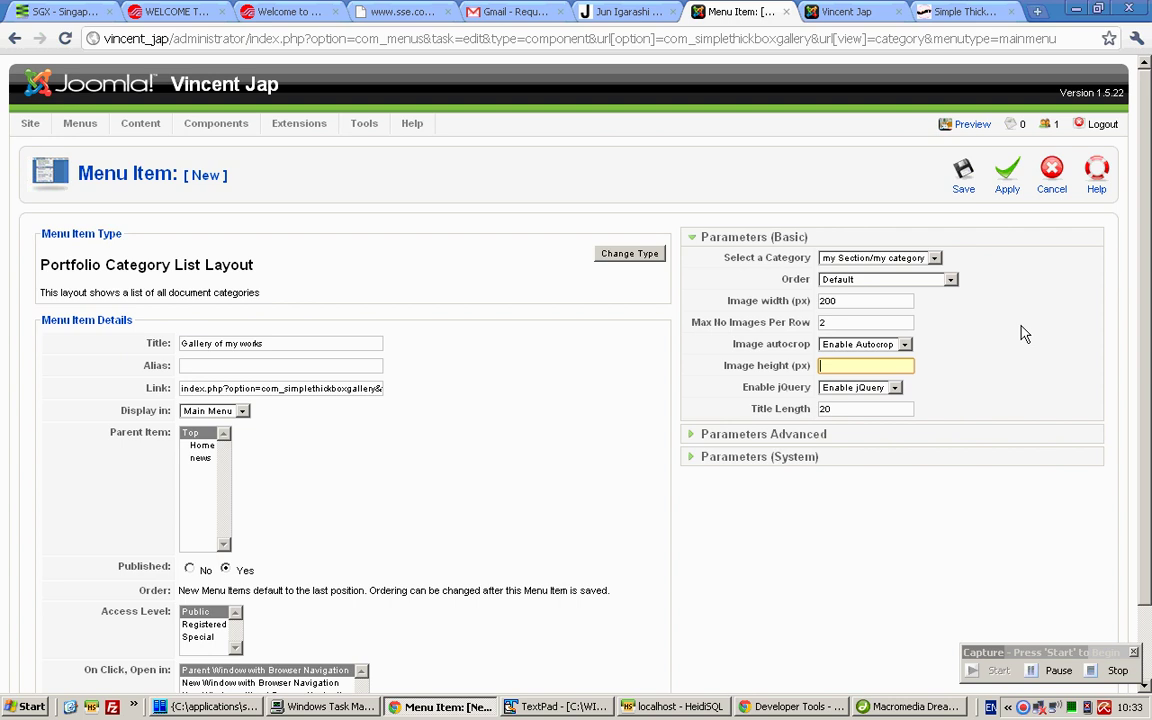
pyautogui.click(962, 174)
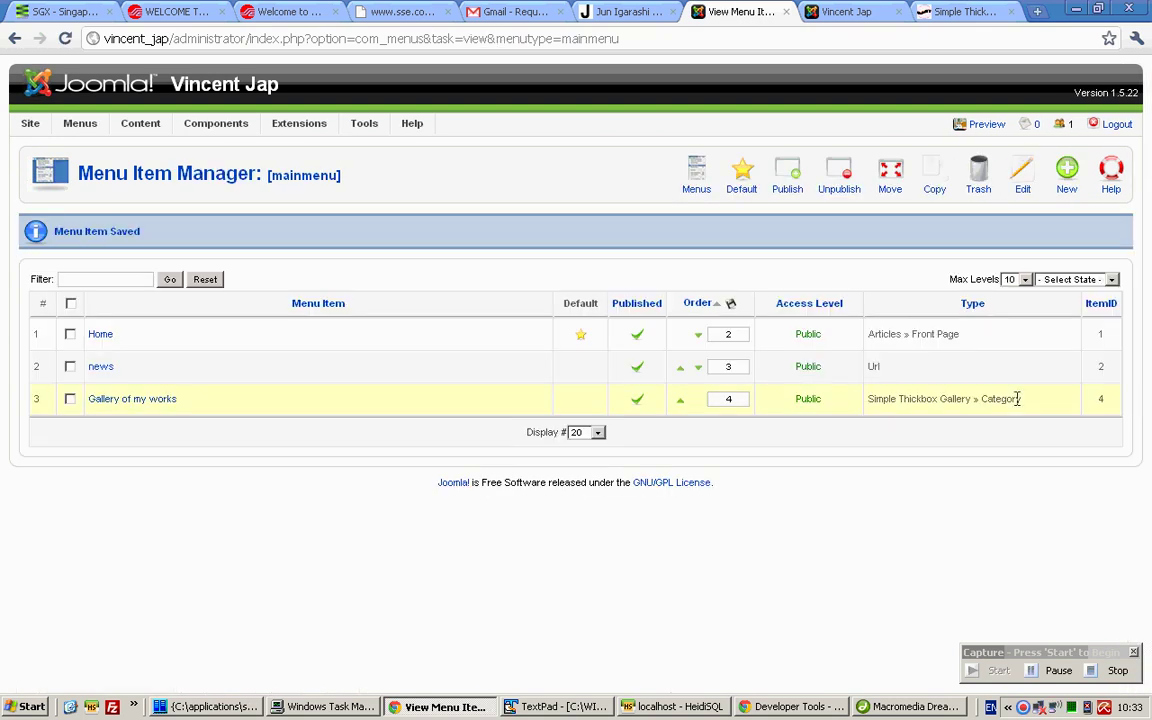
pyautogui.moveTo(240, 134)
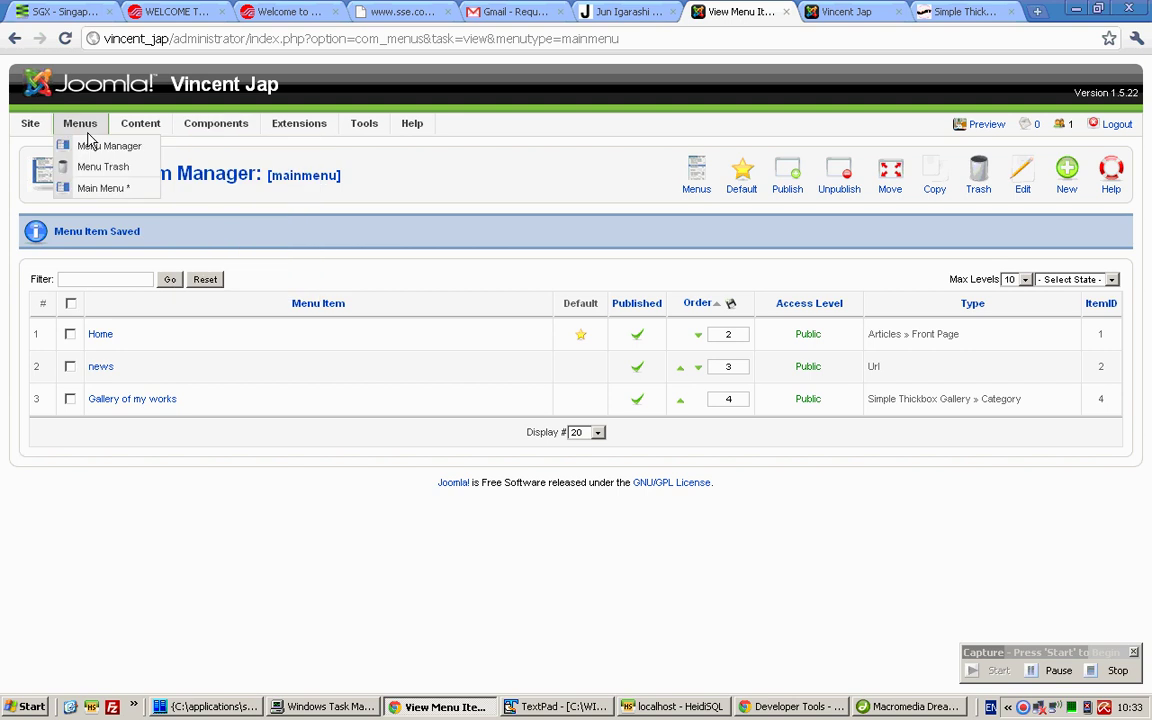
pyautogui.moveTo(120, 128)
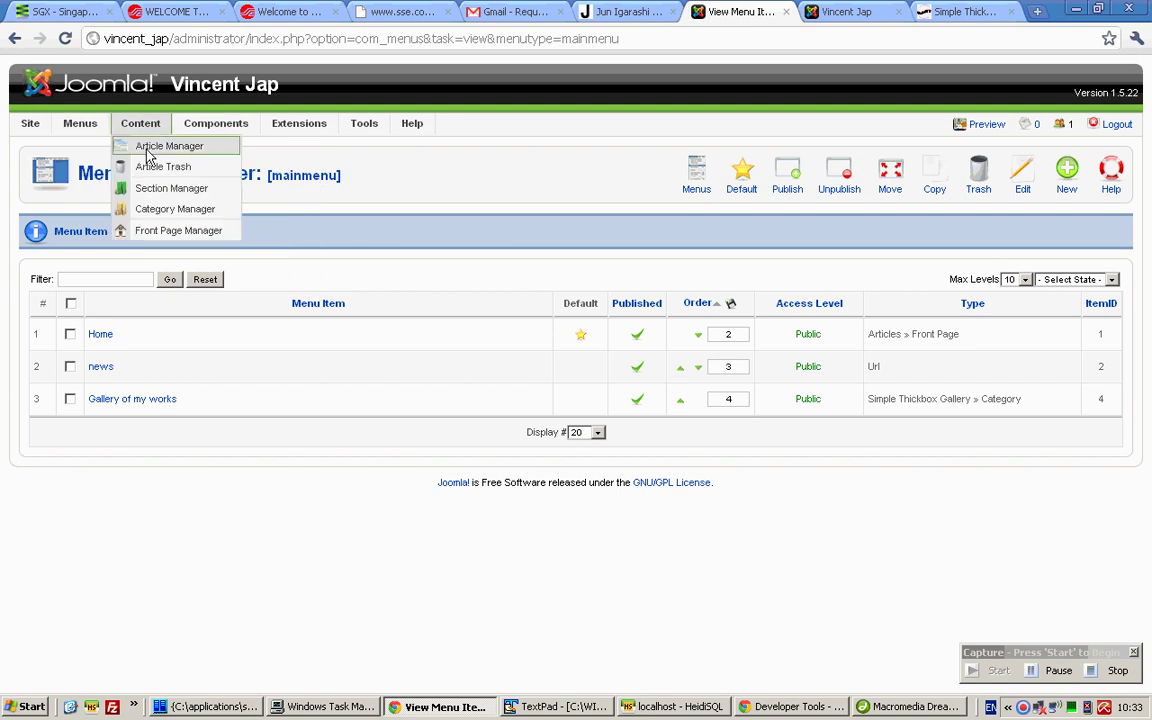
# Step: Start a new article titled 'Article 1' in my Section
pyautogui.click(146, 148)
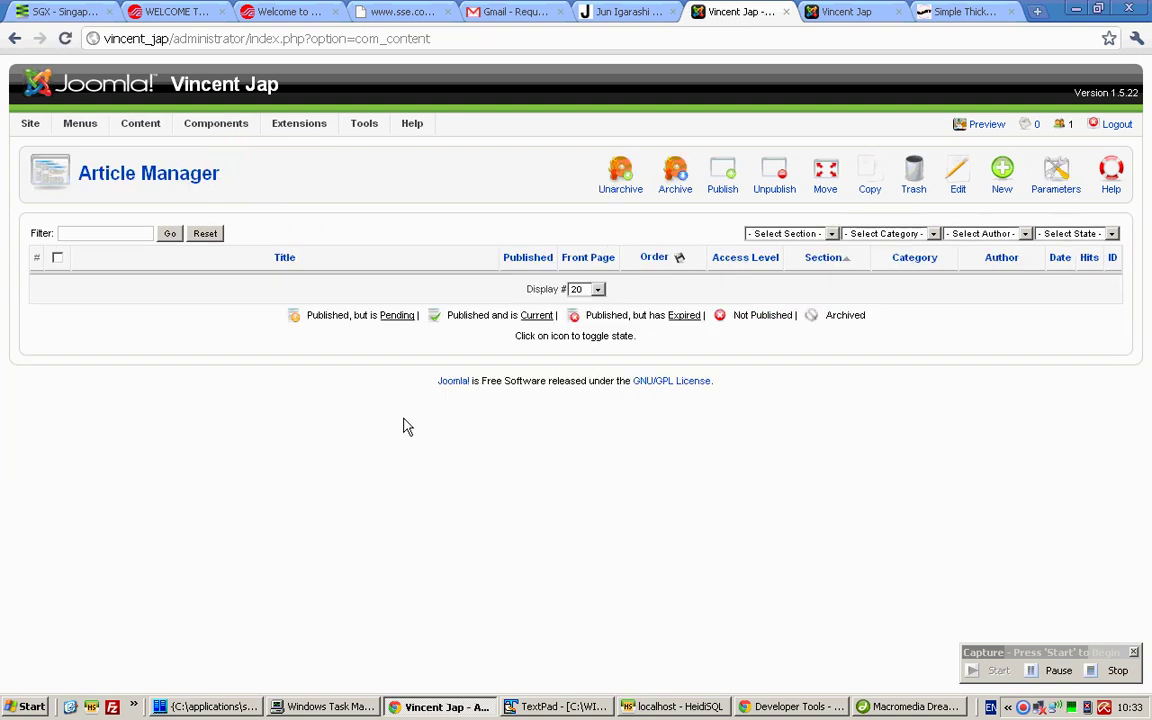
pyautogui.click(1002, 172)
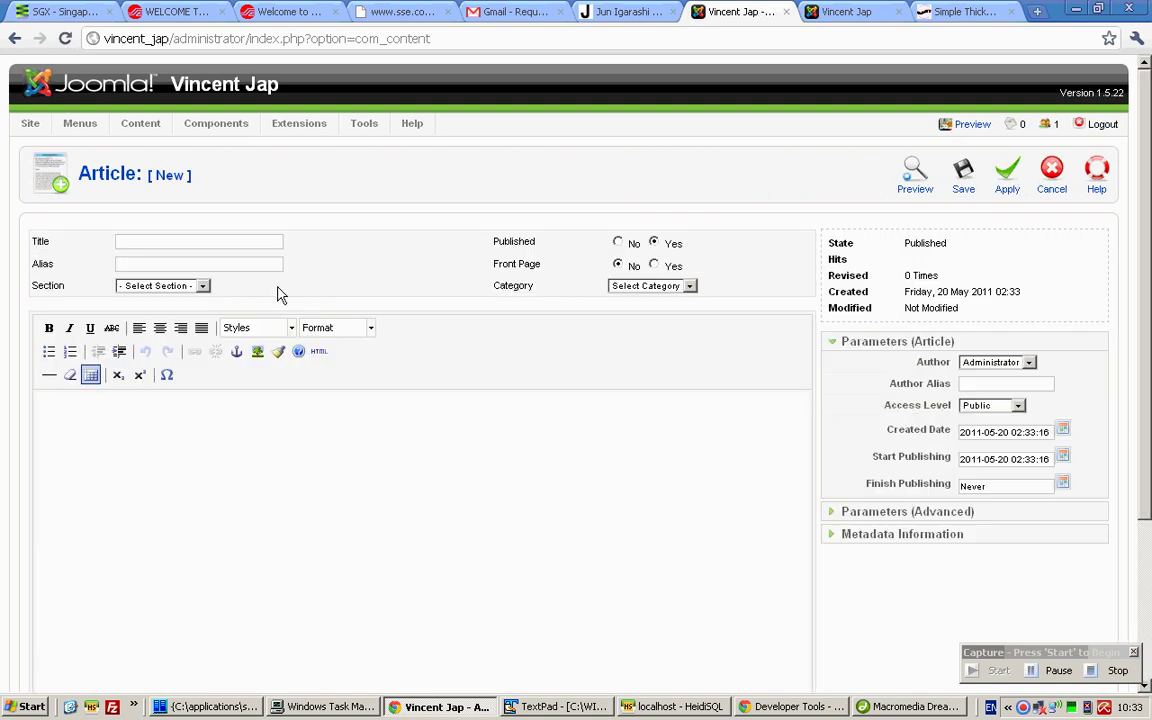
pyautogui.click(260, 242)
pyautogui.write('Article 1')
pyautogui.click(197, 287)
pyautogui.click(170, 324)
# Step: Insert clock.jpg into the article body and save Article 1
pyautogui.click(334, 441)
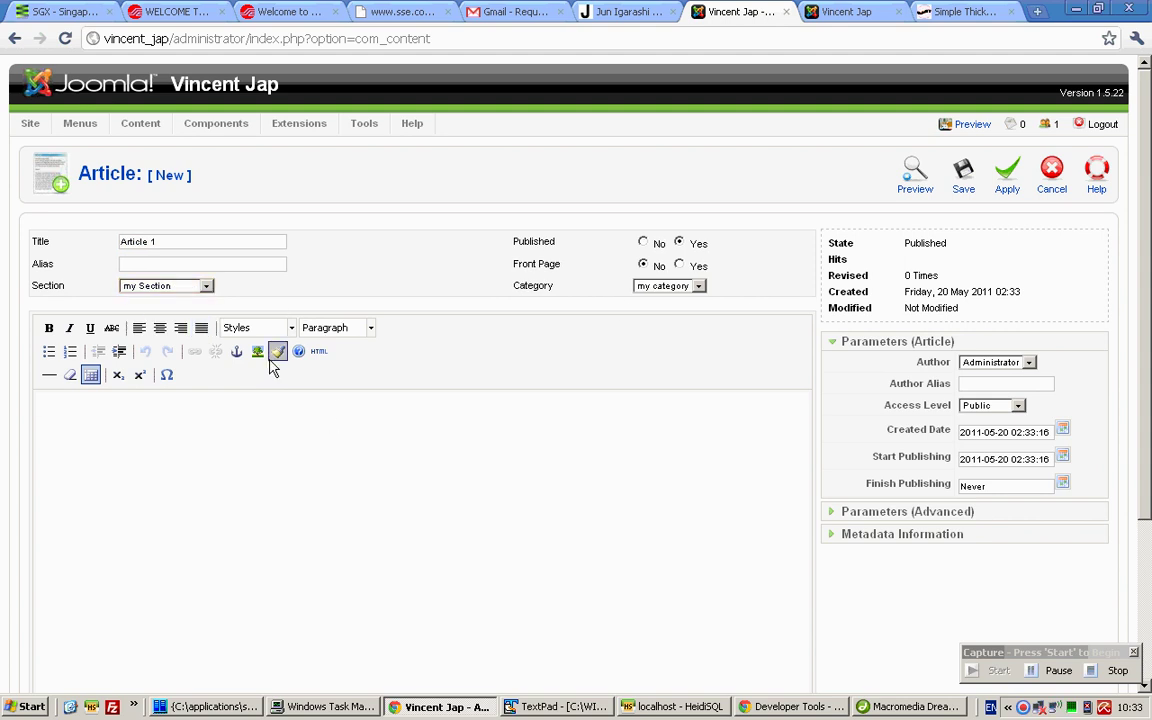
pyautogui.scroll(-3, 47, 530)
pyautogui.click(80, 630)
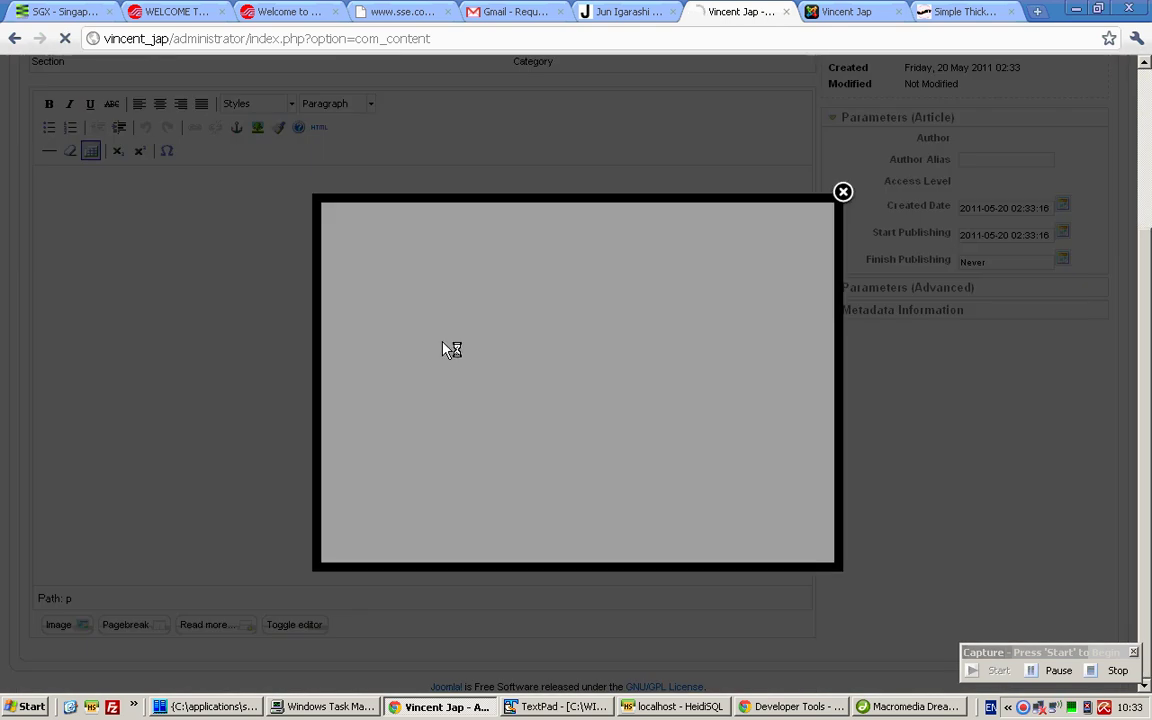
pyautogui.click(612, 288)
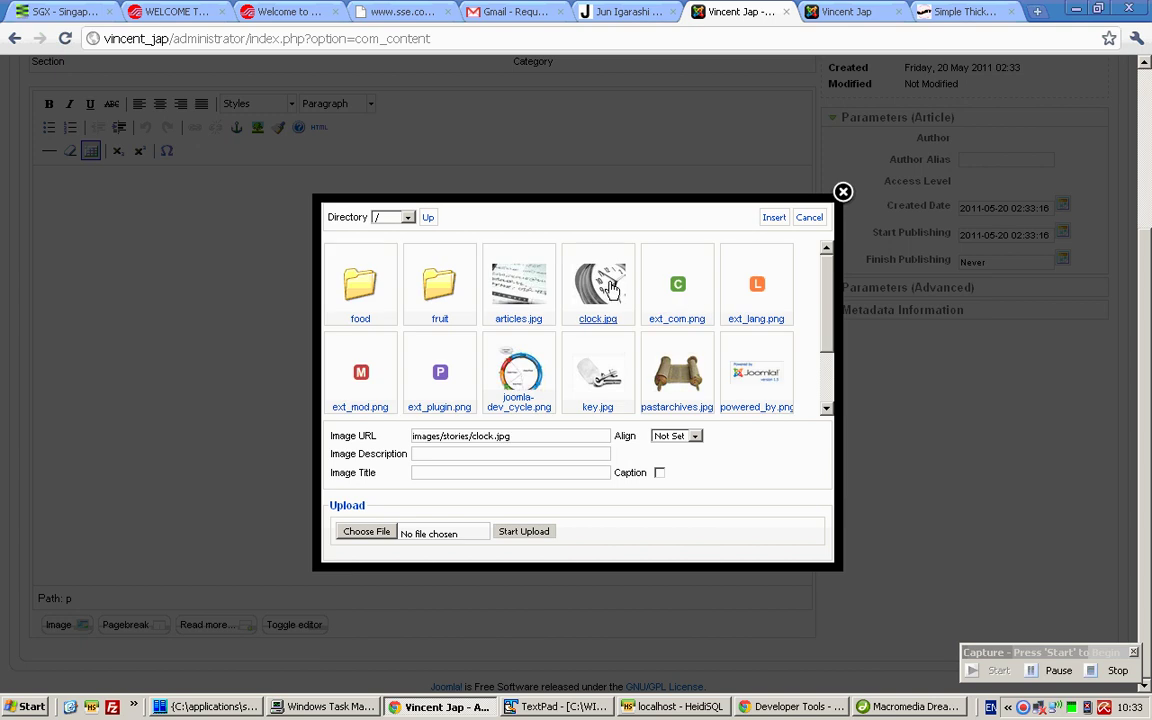
pyautogui.click(774, 217)
pyautogui.scroll(3, 960, 440)
pyautogui.click(966, 179)
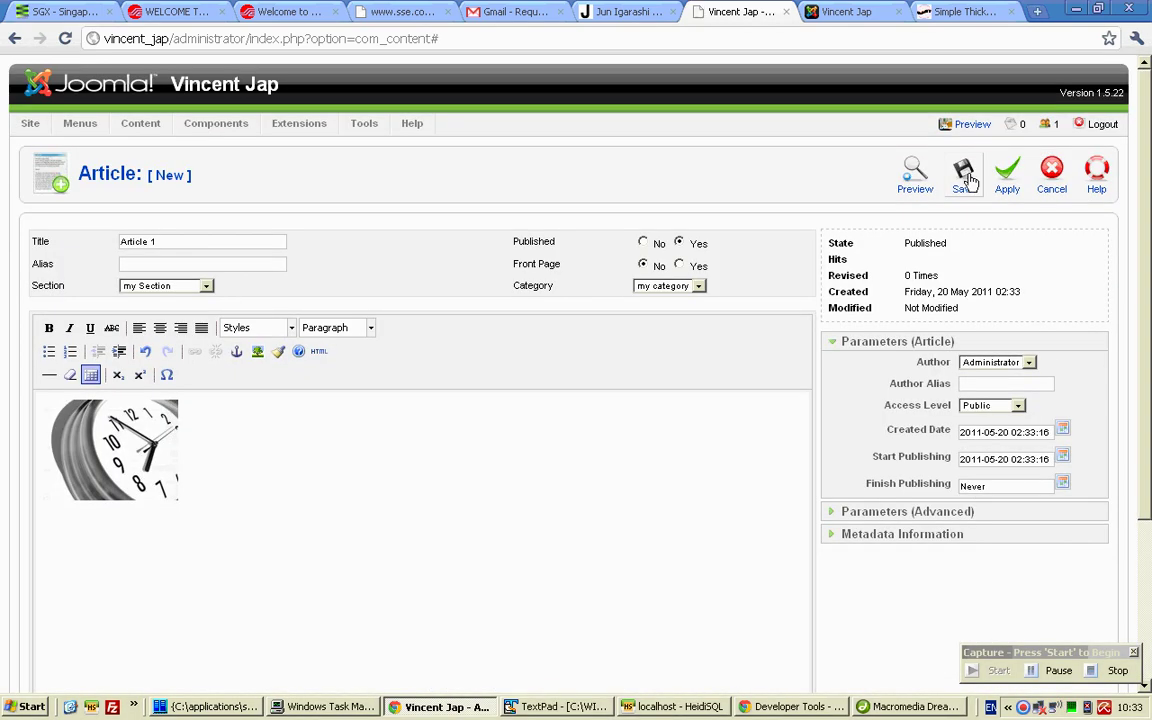
pyautogui.click(1003, 173)
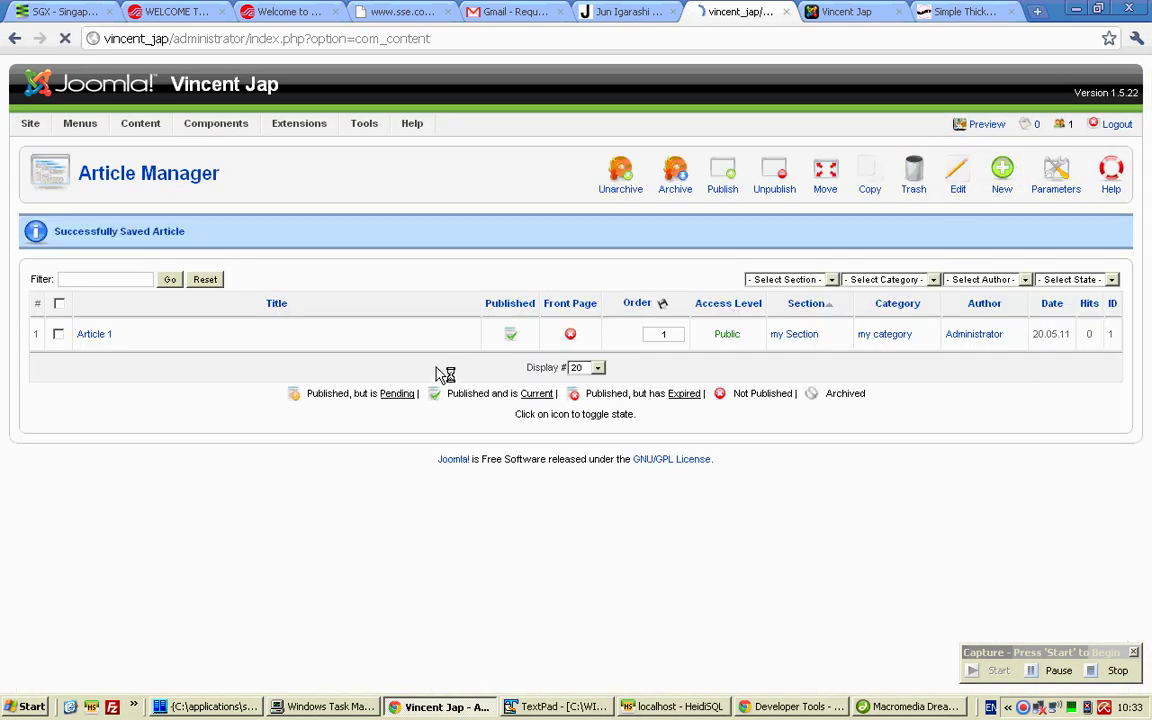
# Step: Title the new article 'article 2' and assign it to my Section
pyautogui.click(180, 241)
pyautogui.write('article 2')
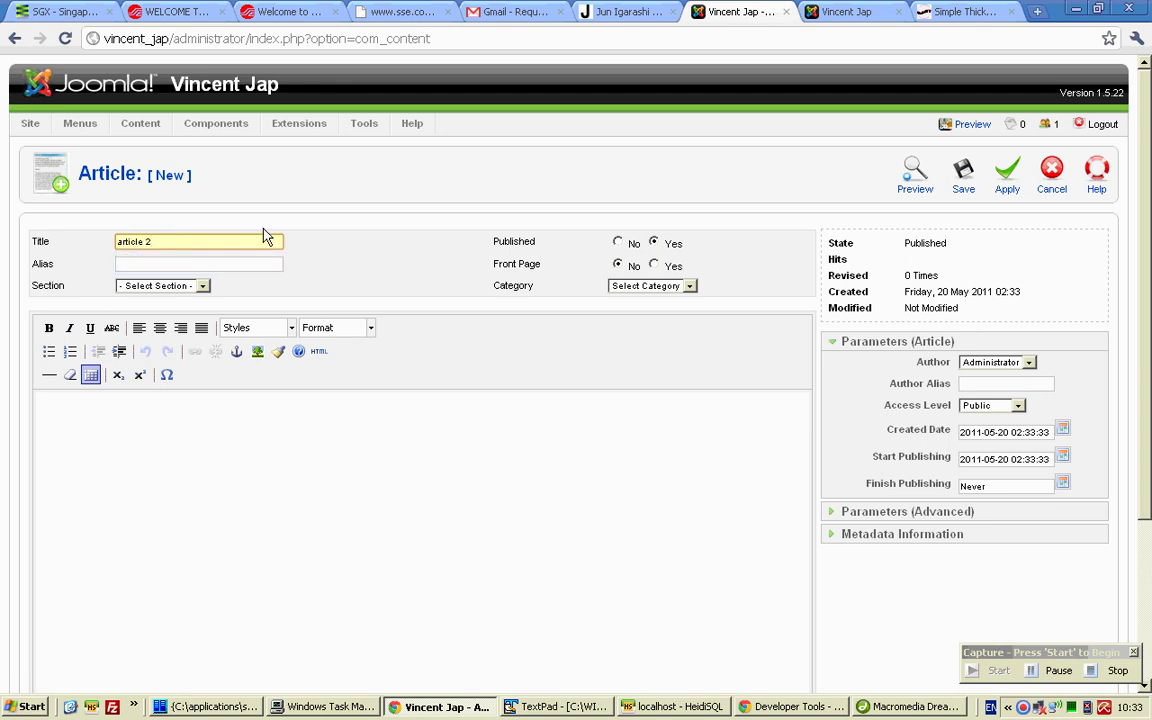
pyautogui.click(200, 286)
pyautogui.click(197, 325)
# Step: Insert pastarchives.jpg into the article body and save article 2
pyautogui.click(297, 459)
pyautogui.scroll(-2, 297, 459)
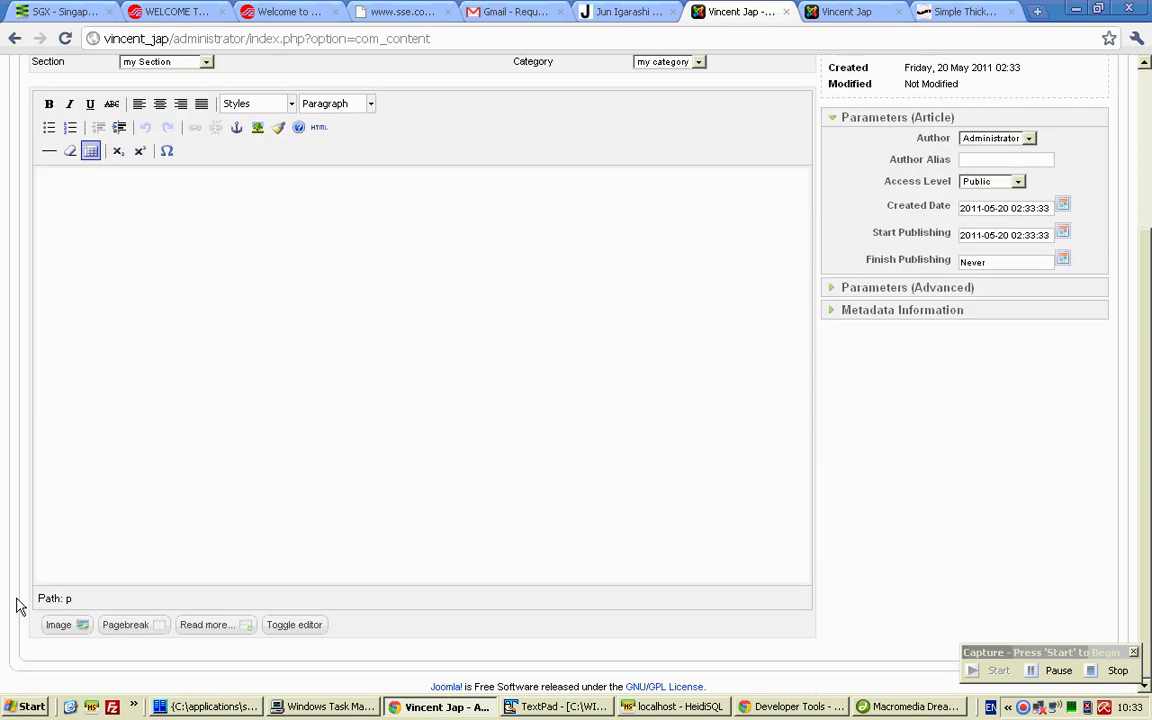
pyautogui.click(58, 624)
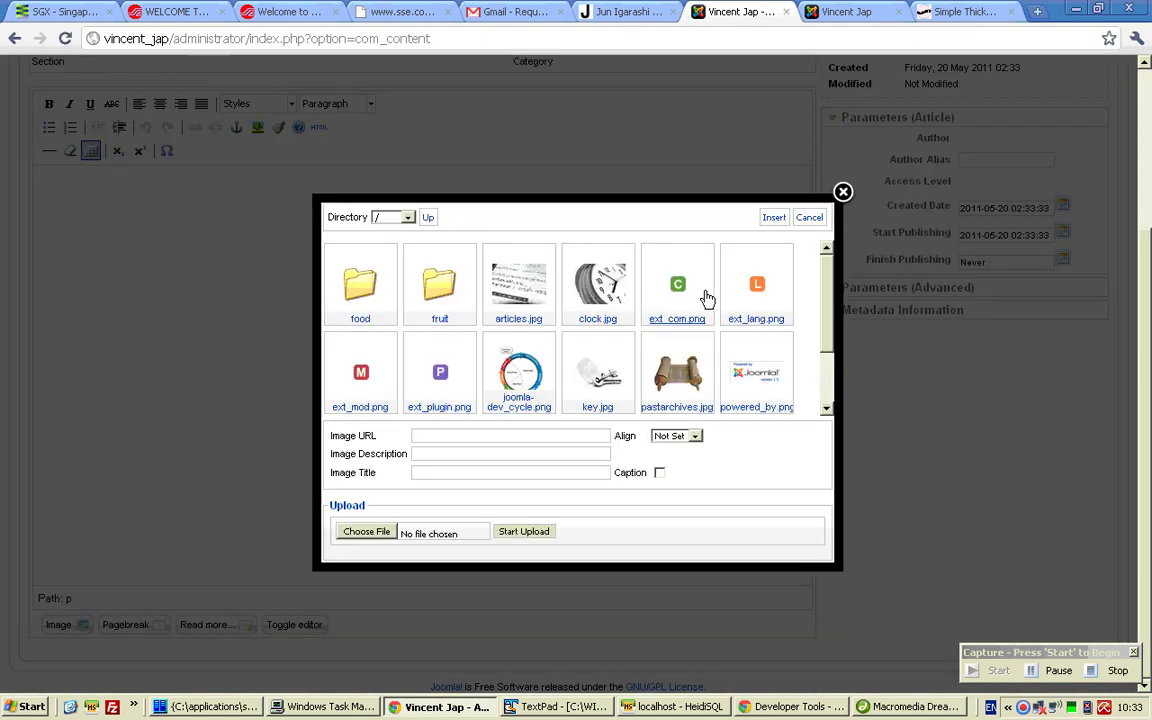
pyautogui.click(677, 375)
pyautogui.click(775, 218)
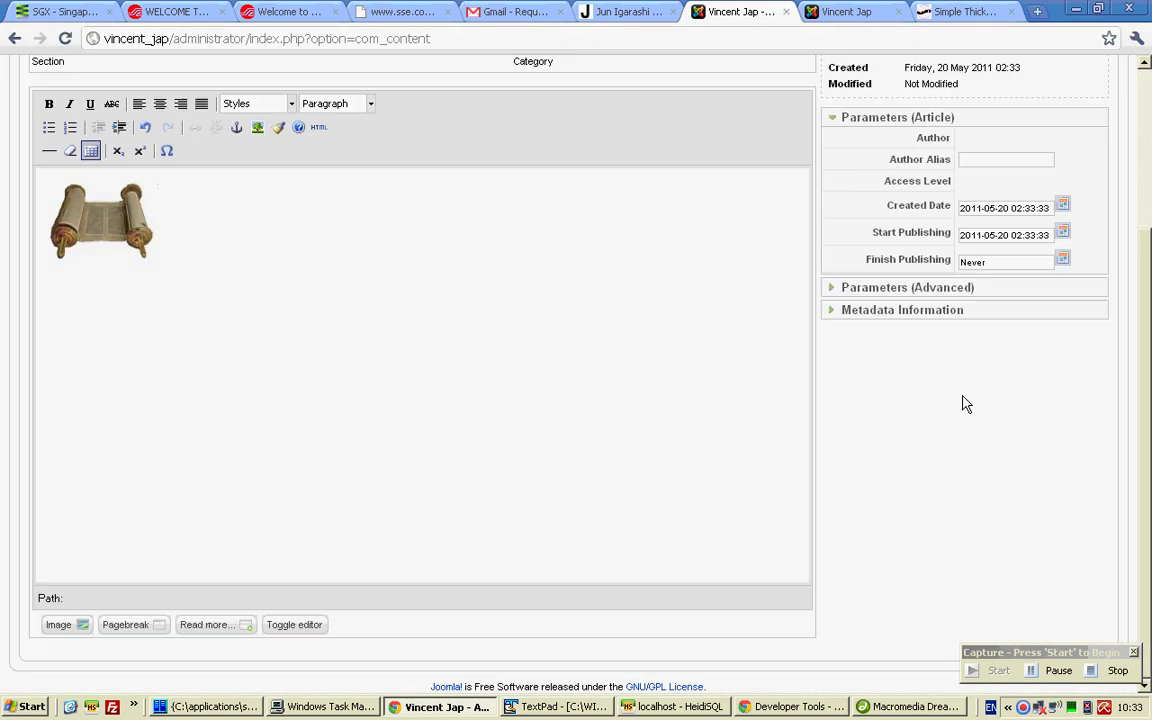
pyautogui.scroll(2, 964, 404)
pyautogui.click(968, 182)
pyautogui.click(1001, 180)
# Step: Title the new article 'Article 3' and assign it to my Section
pyautogui.click(249, 244)
pyautogui.write('Article 3')
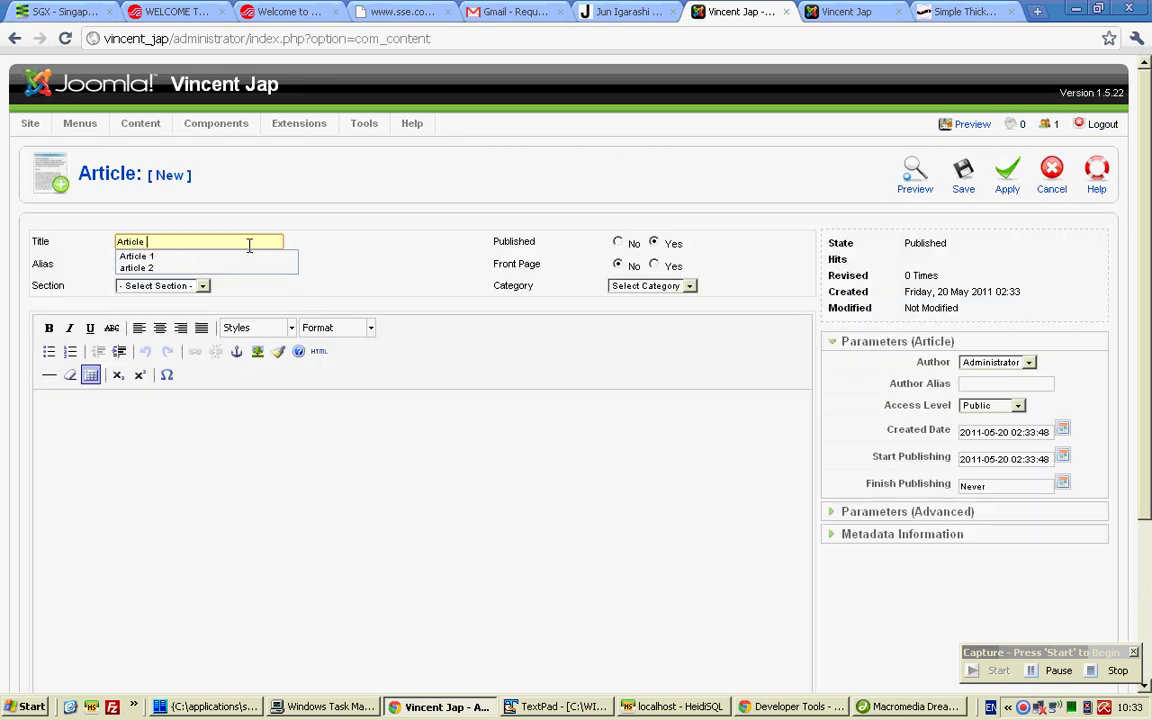
pyautogui.click(196, 285)
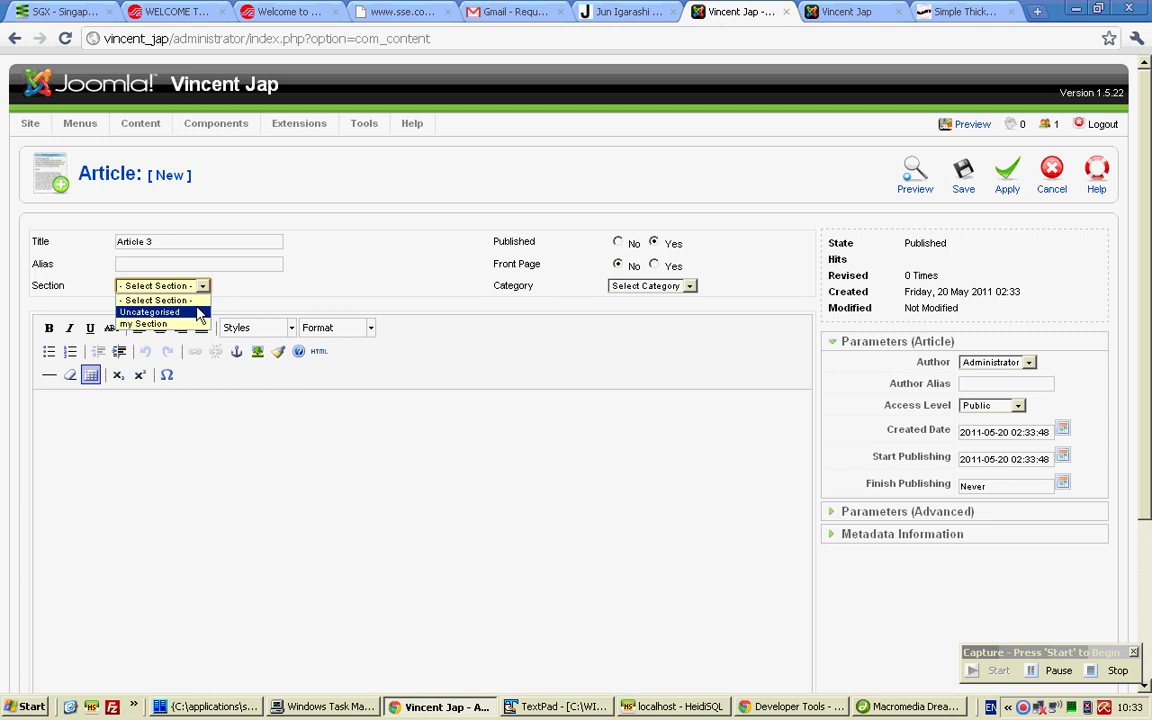
pyautogui.click(200, 324)
# Step: Insert taking_notes.jpg into the article body and save Article 3
pyautogui.scroll(-3, 420, 239)
pyautogui.click(84, 625)
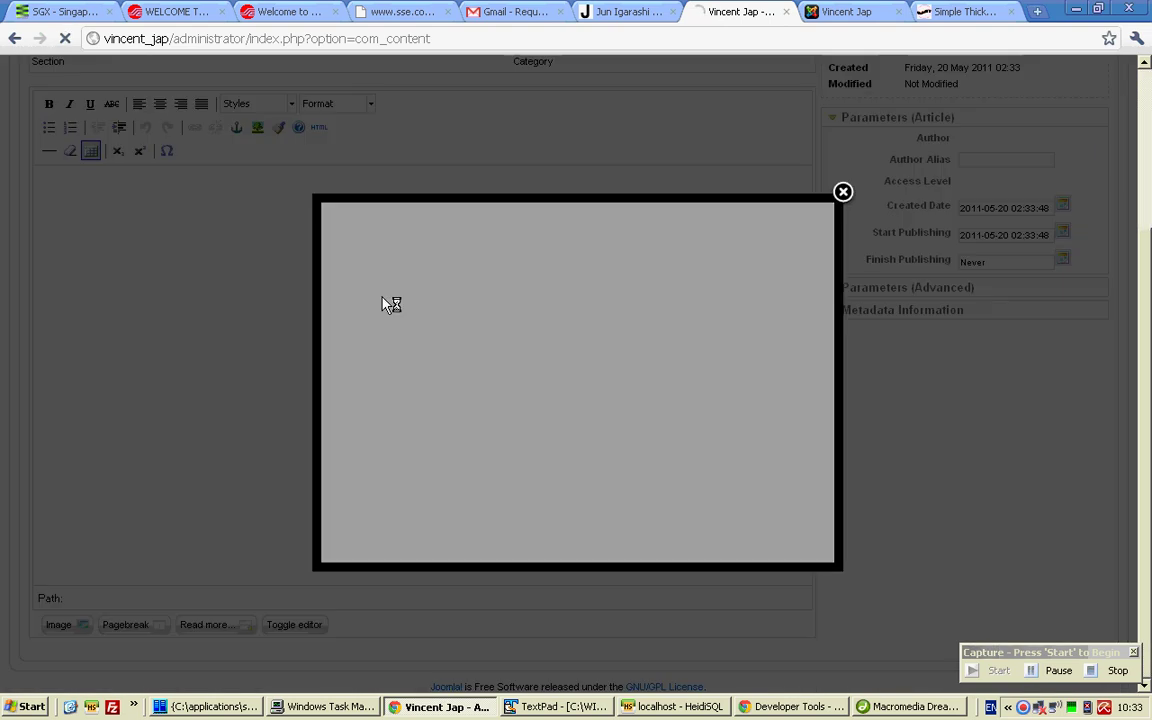
pyautogui.scroll(-2, 536, 318)
pyautogui.click(361, 374)
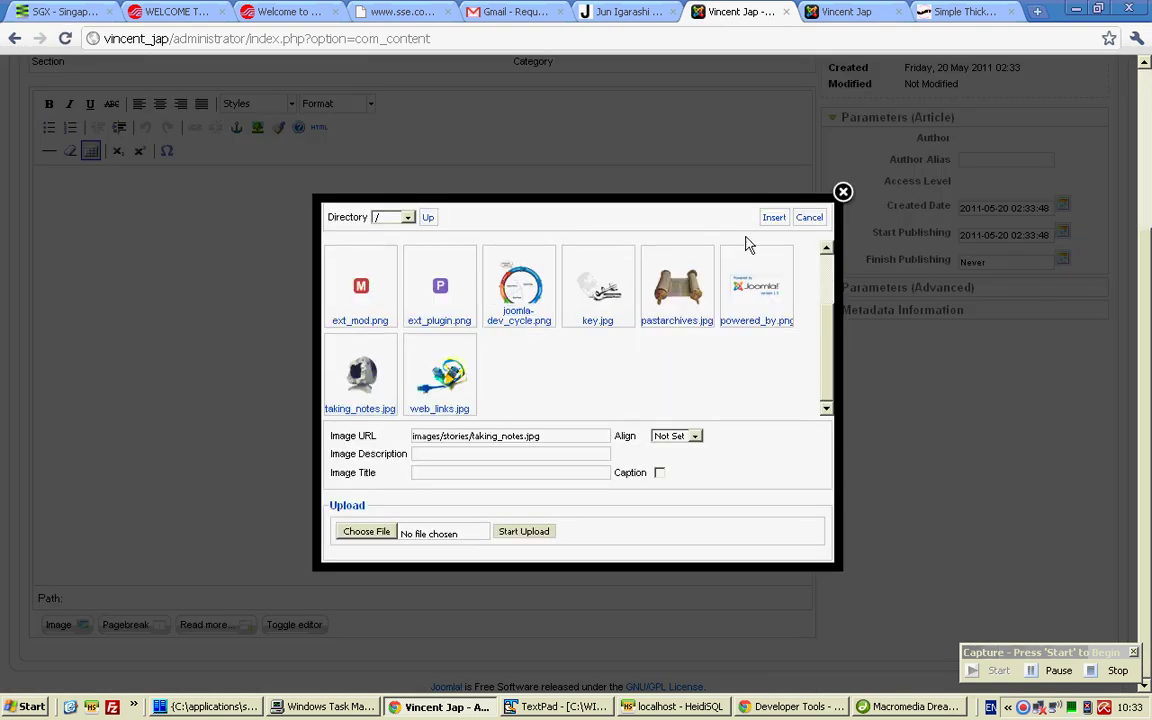
pyautogui.click(773, 217)
pyautogui.click(962, 188)
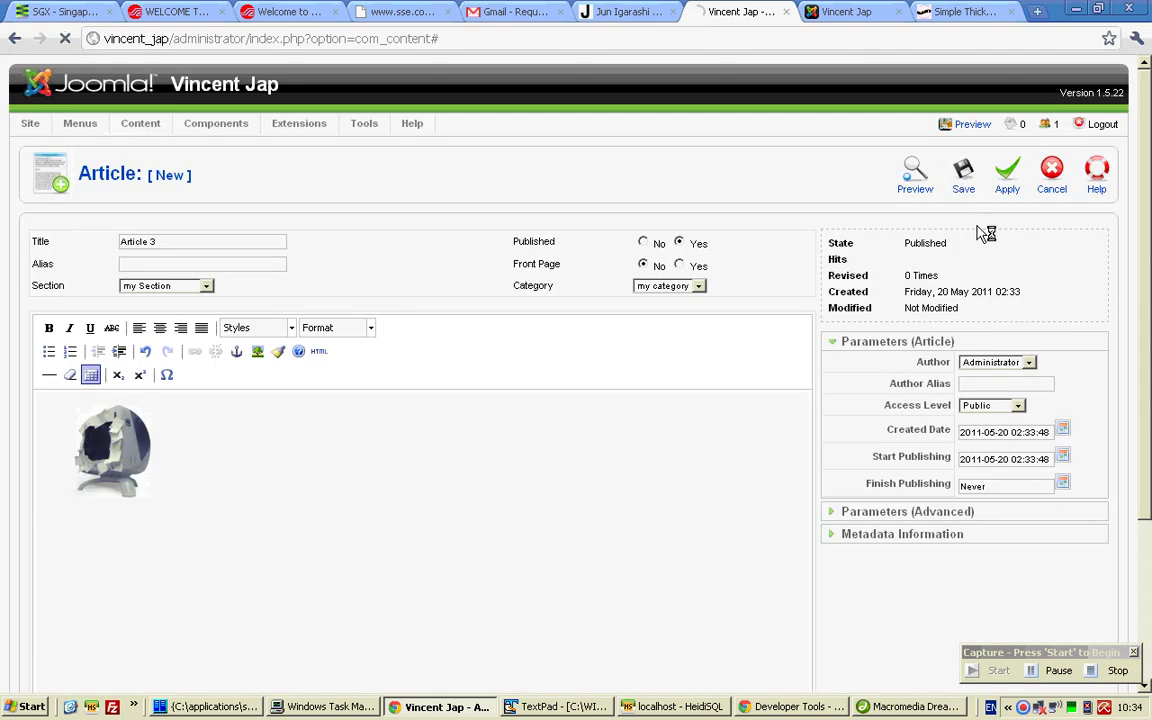
pyautogui.click(1002, 172)
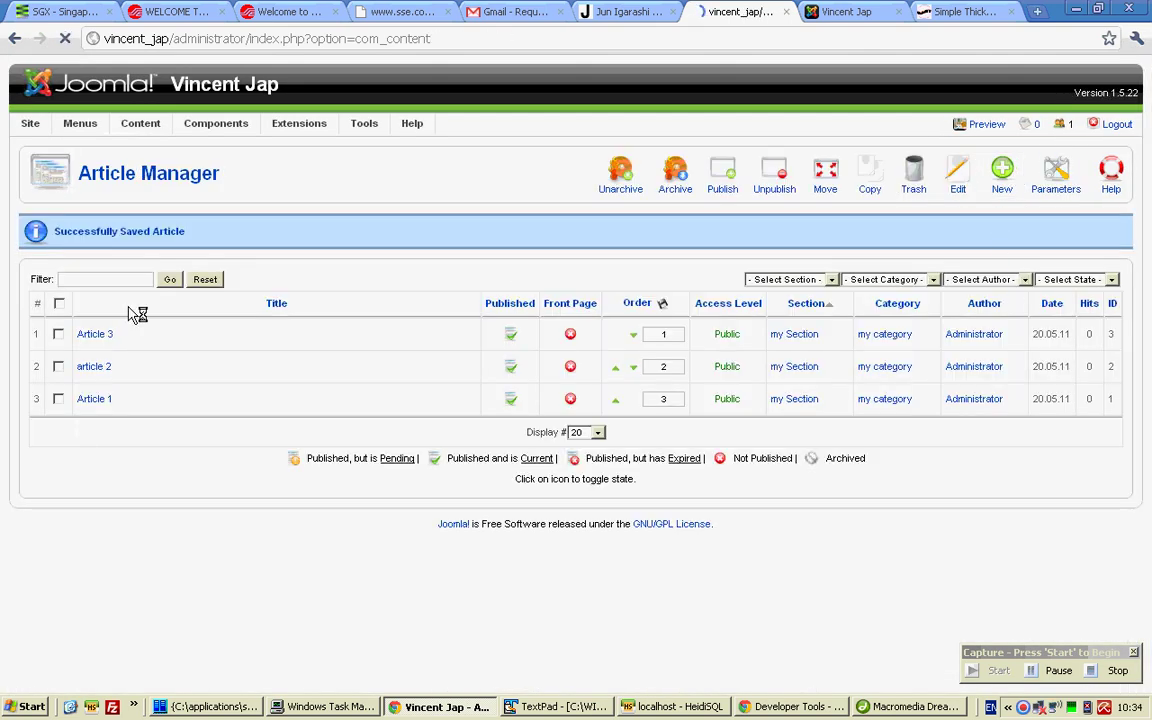
# Step: Title the new article 'article 4' and assign it to my Section
pyautogui.click(170, 242)
pyautogui.write('article 4')
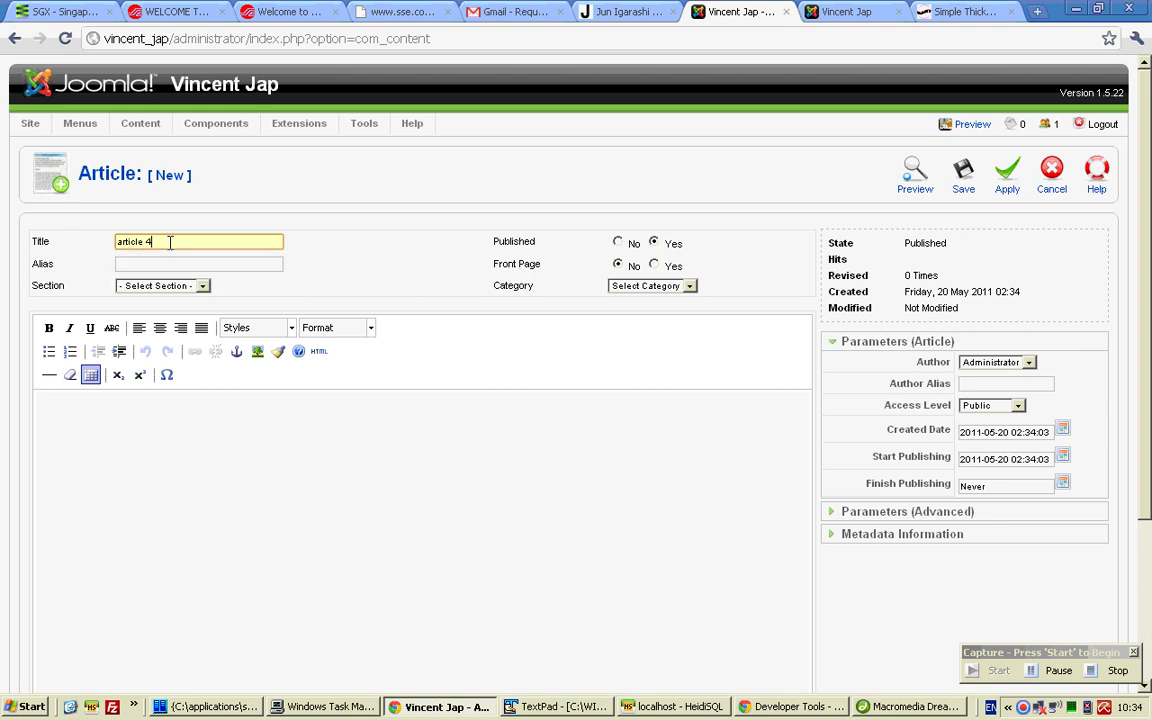
pyautogui.click(163, 285)
pyautogui.click(150, 322)
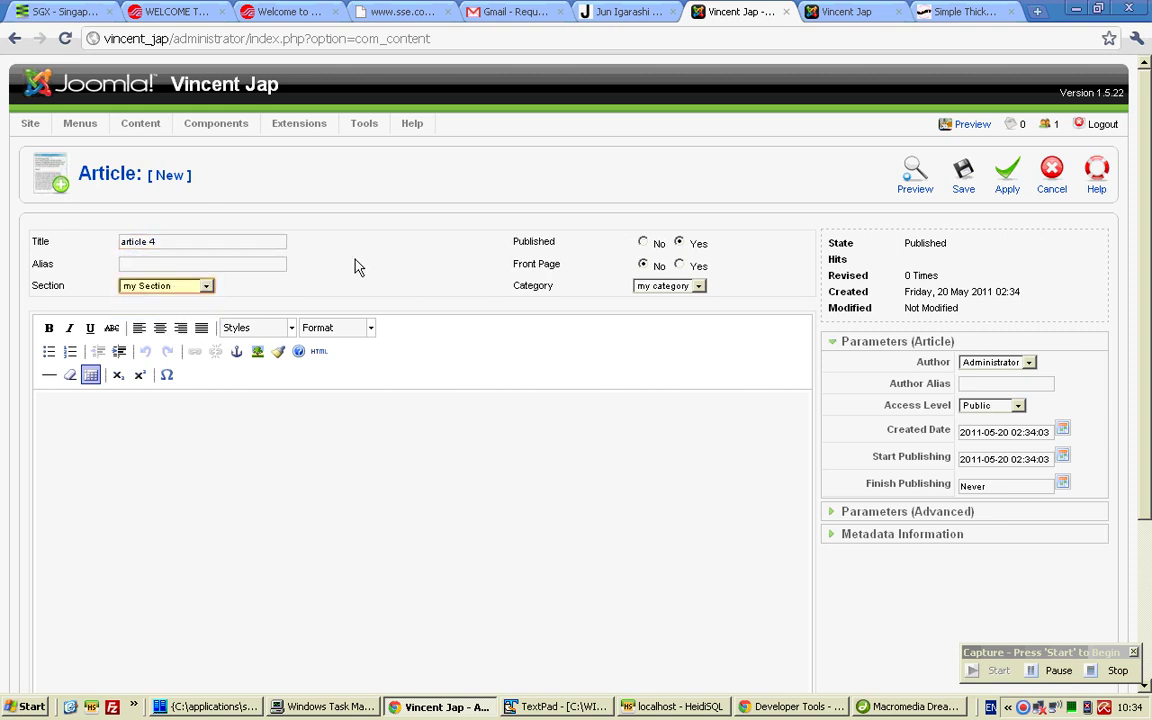
# Step: Insert web_links.jpg into the article body and save article 4
pyautogui.scroll(-2, 30, 509)
pyautogui.click(80, 625)
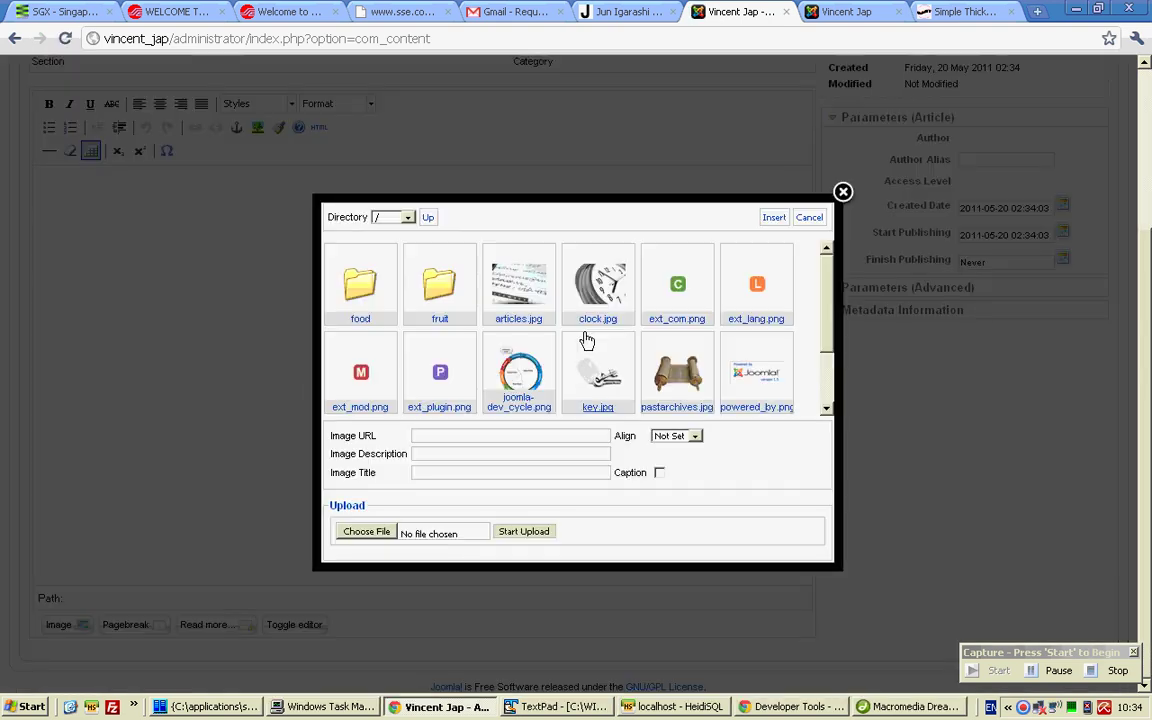
pyautogui.click(410, 350)
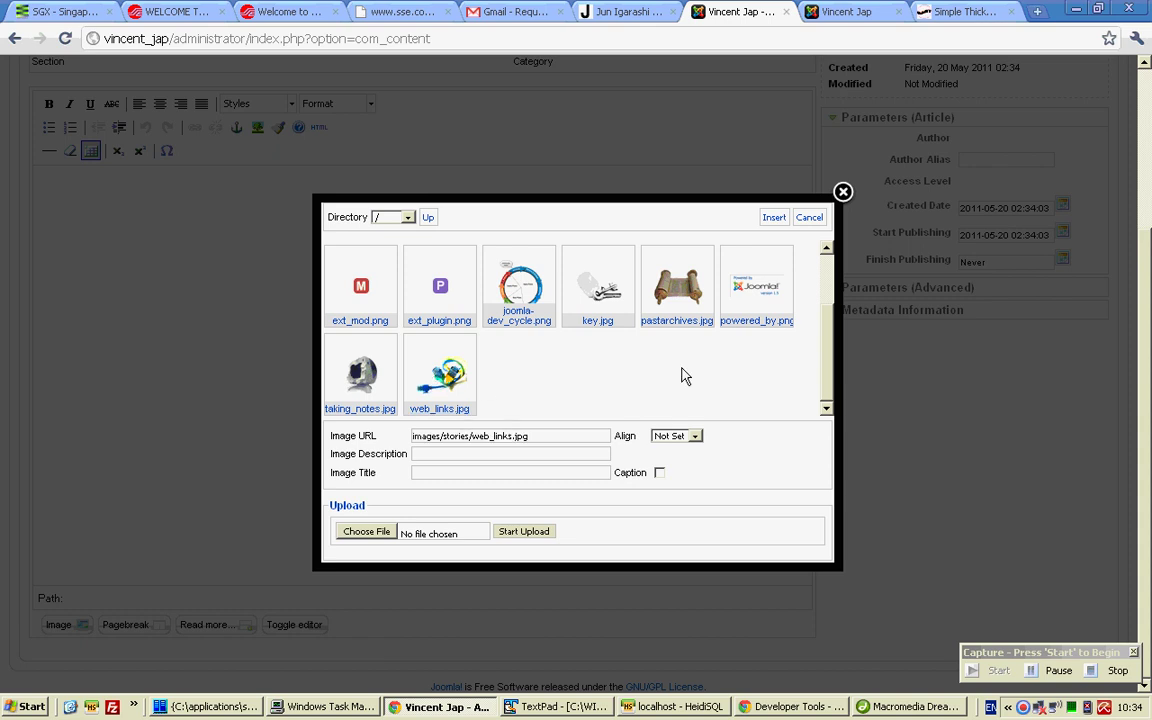
pyautogui.click(773, 217)
pyautogui.scroll(3, 985, 330)
pyautogui.click(908, 185)
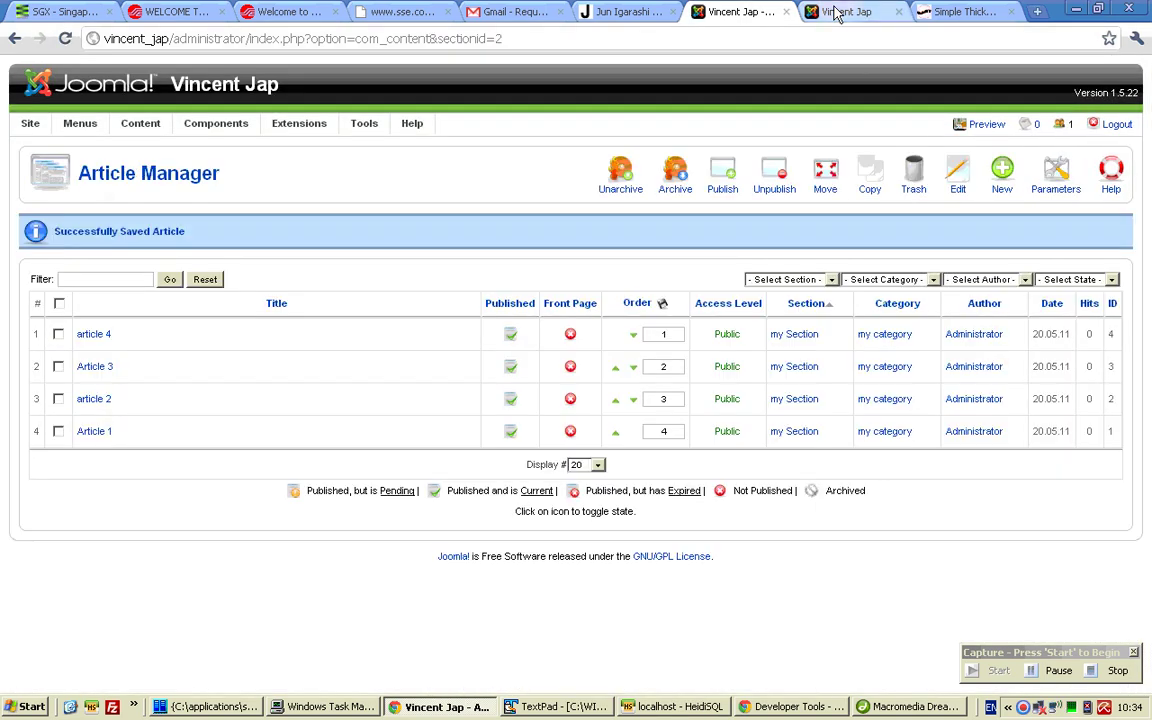
pyautogui.click(838, 13)
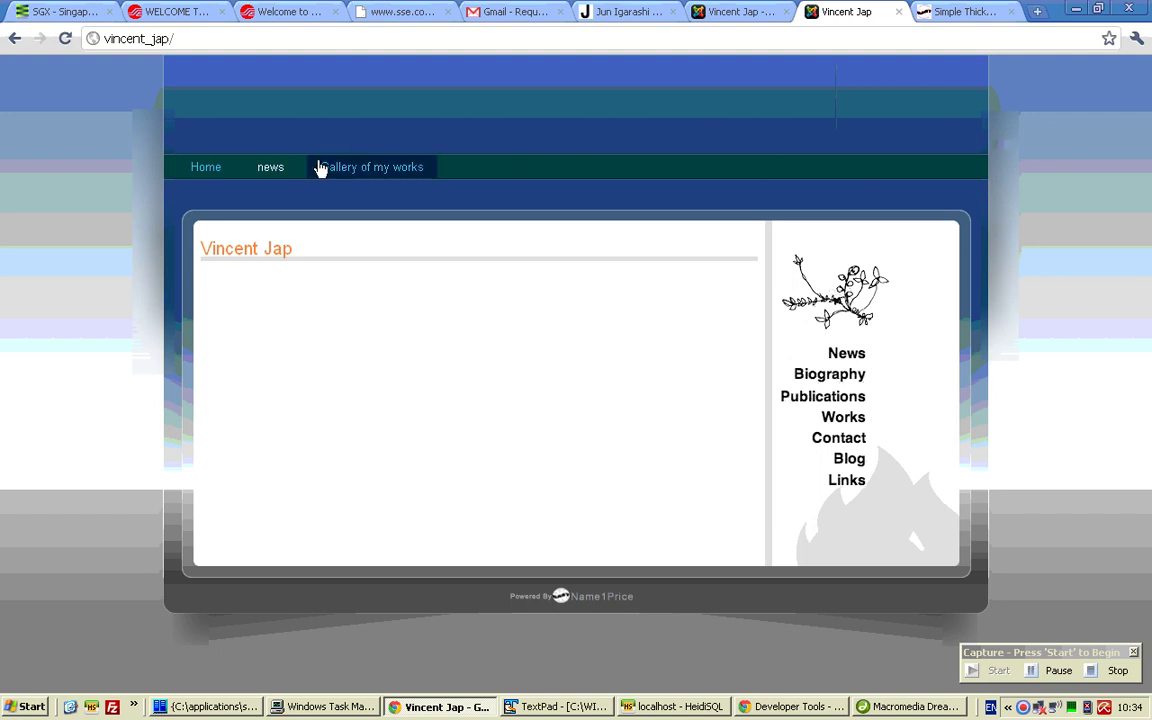
# Step: View the 'Gallery of my works' page on the frontend, then return to the Article Manager
pyautogui.click(405, 176)
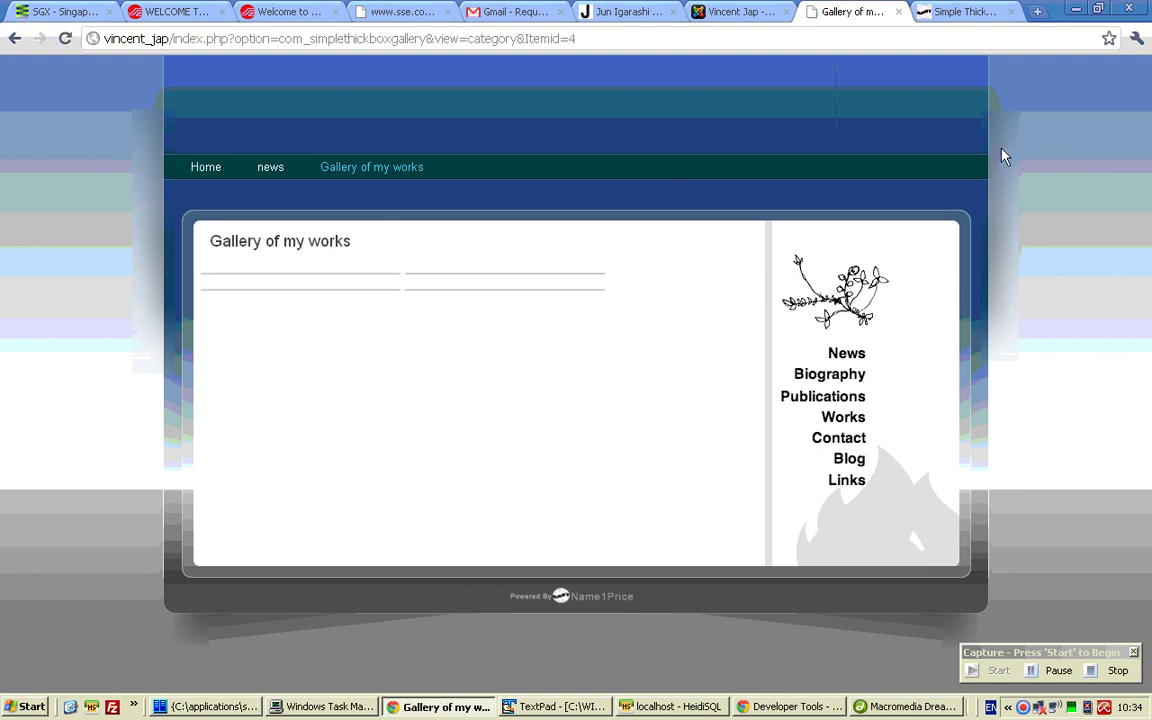
pyautogui.click(740, 12)
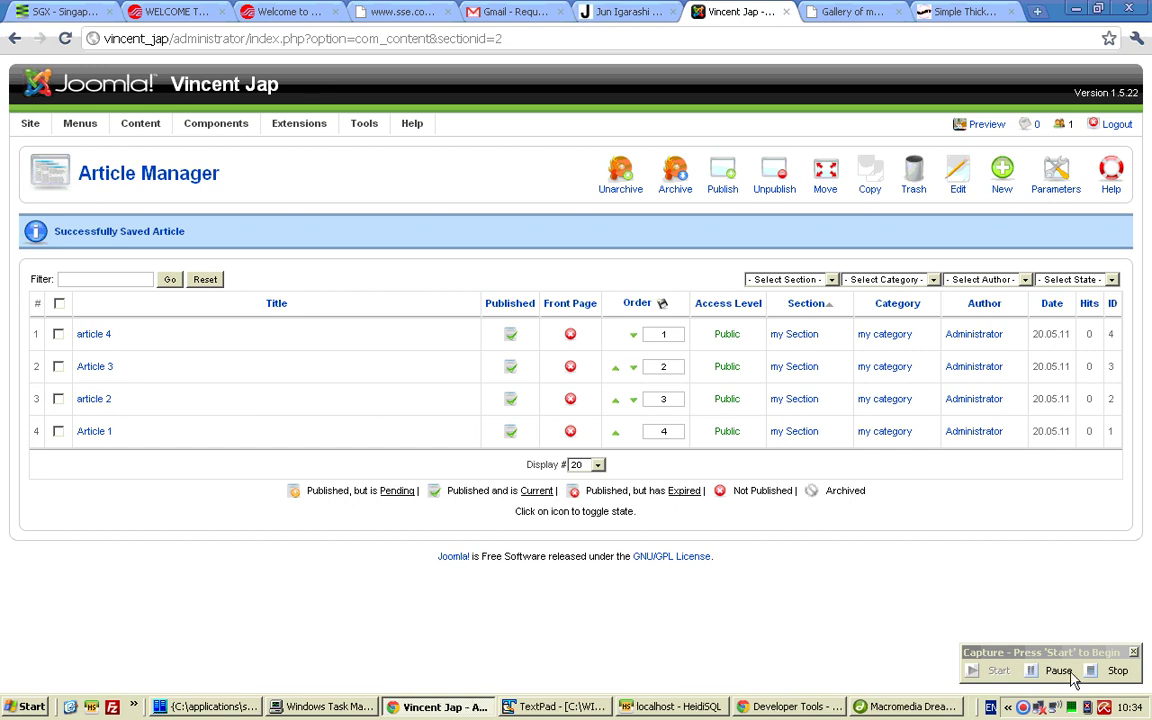
# Step: Set the Gallery of my works menu item's image height to 100 px, apply it, and reload the gallery page
pyautogui.moveTo(88, 133)
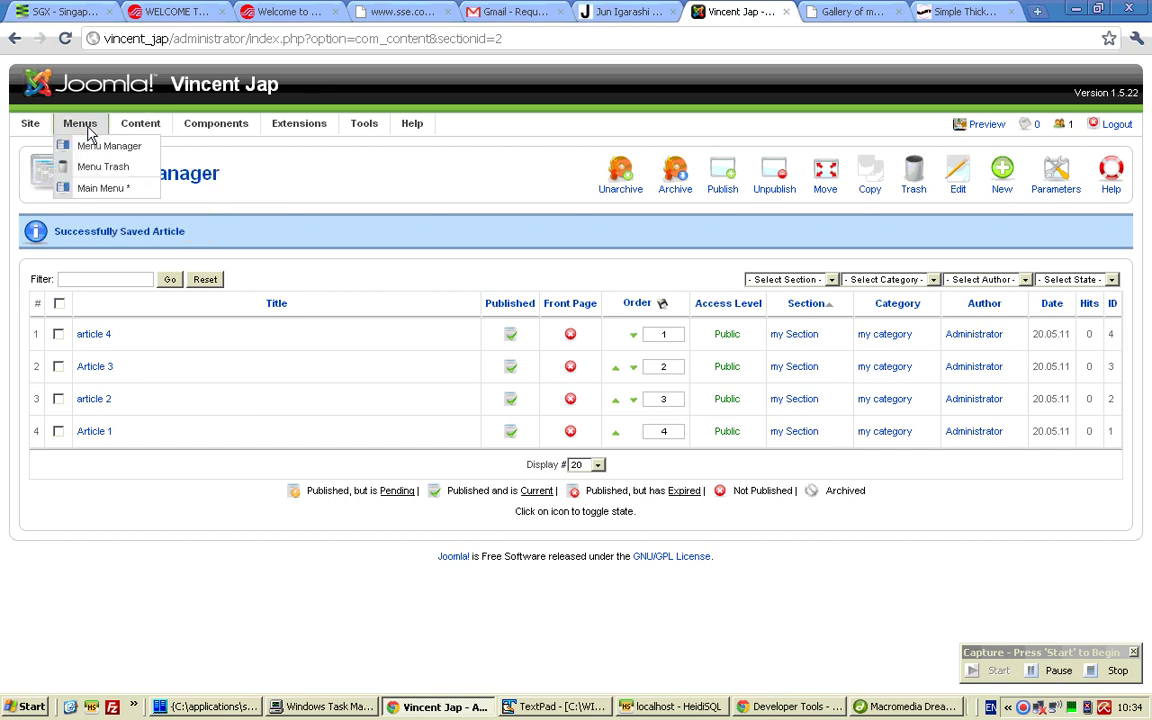
pyautogui.click(100, 187)
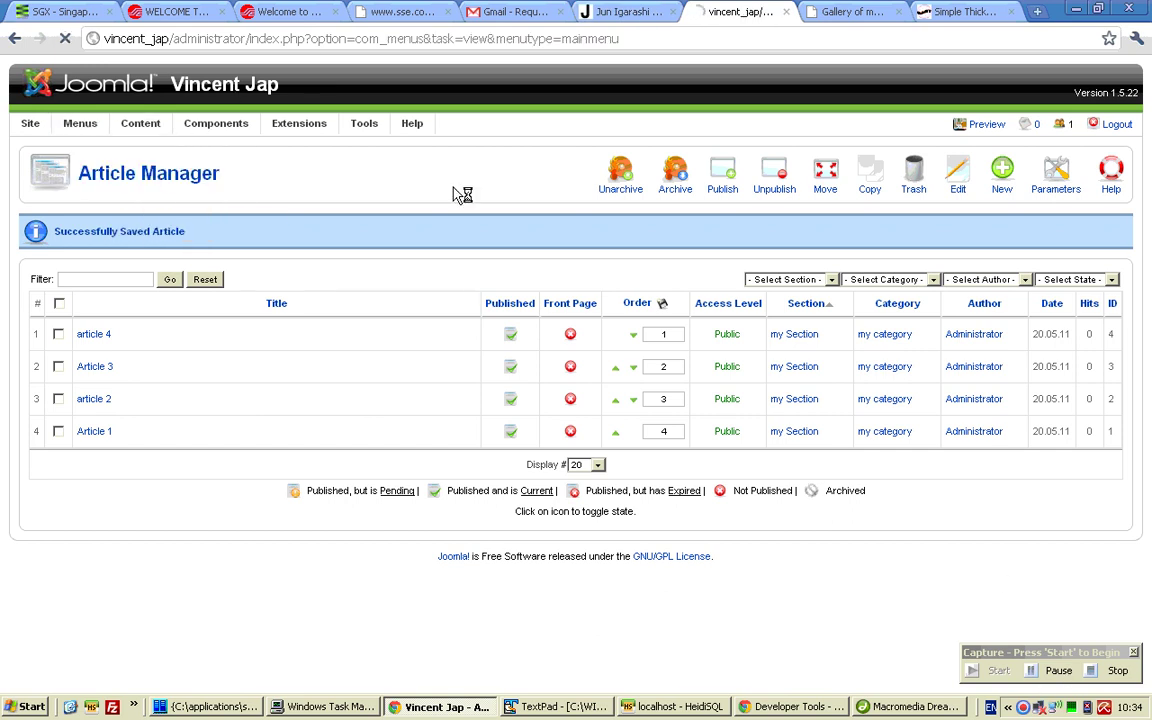
pyautogui.click(141, 357)
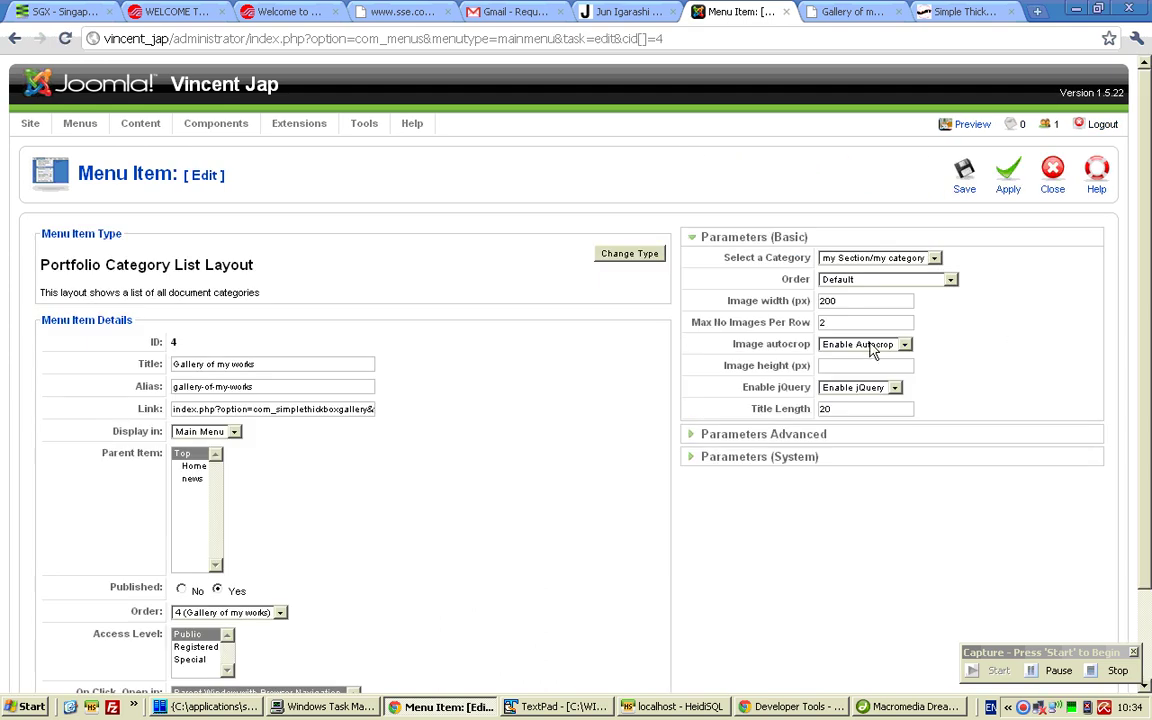
pyautogui.click(872, 367)
pyautogui.write('100')
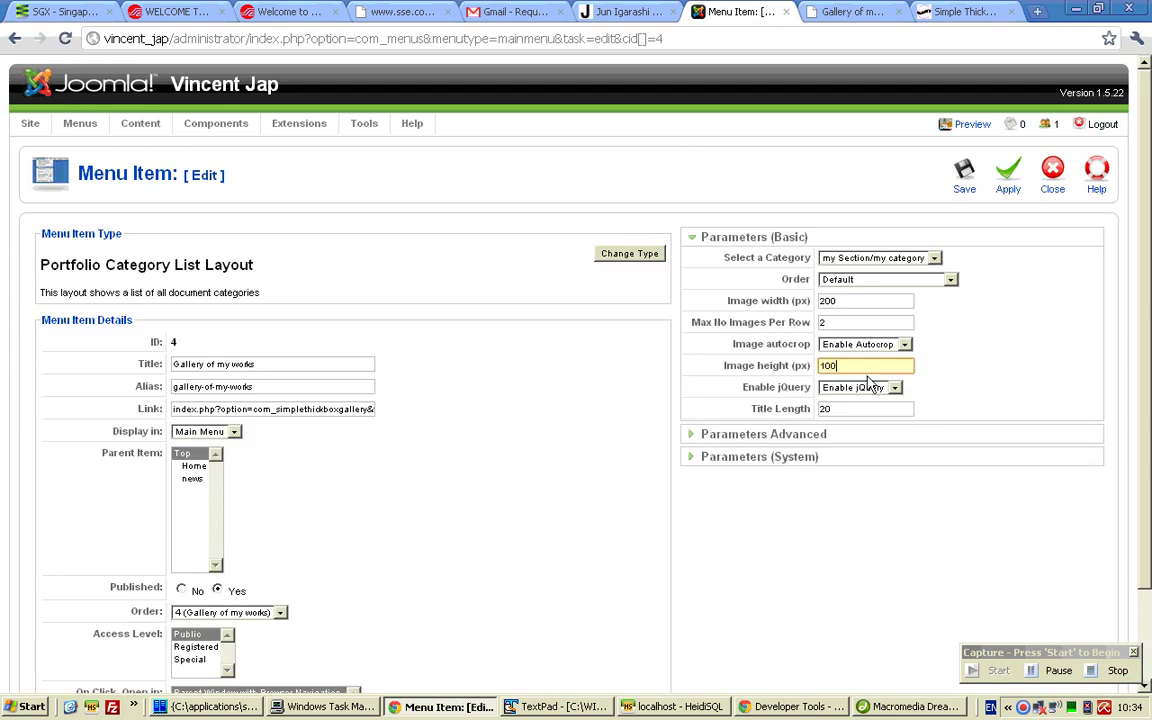
pyautogui.click(1010, 180)
pyautogui.click(838, 12)
pyautogui.click(65, 38)
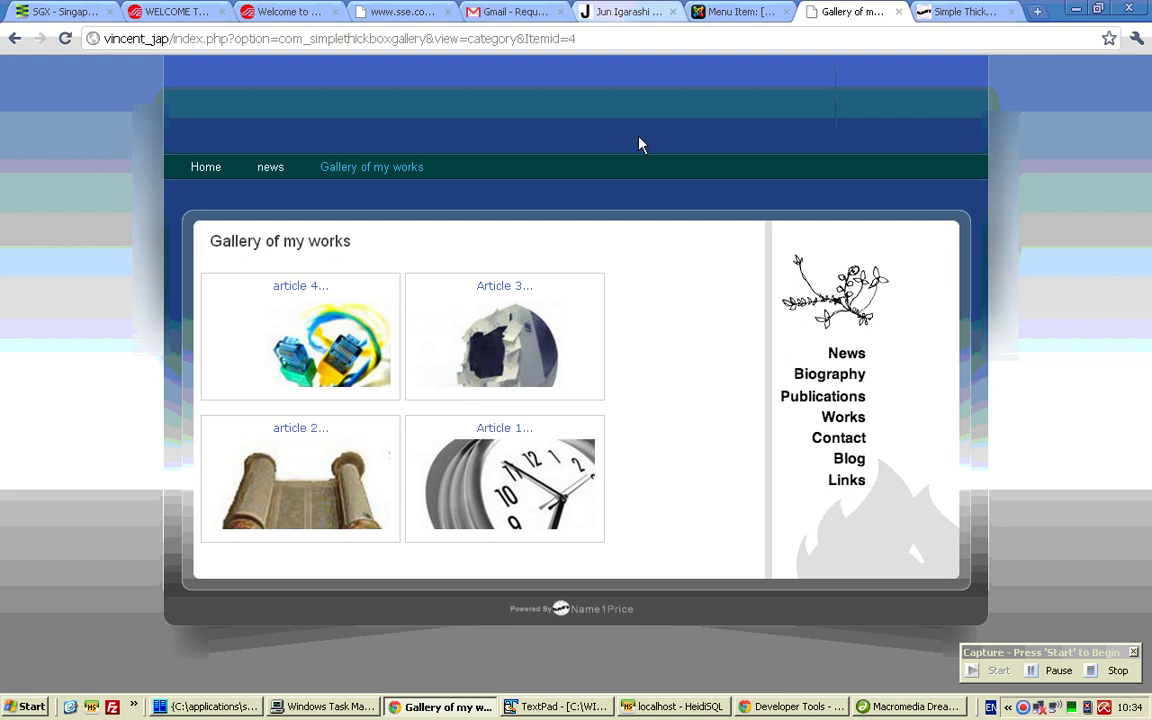
# Step: Try a 350 px image width, apply it, and reload the gallery to check the layout
pyautogui.click(733, 13)
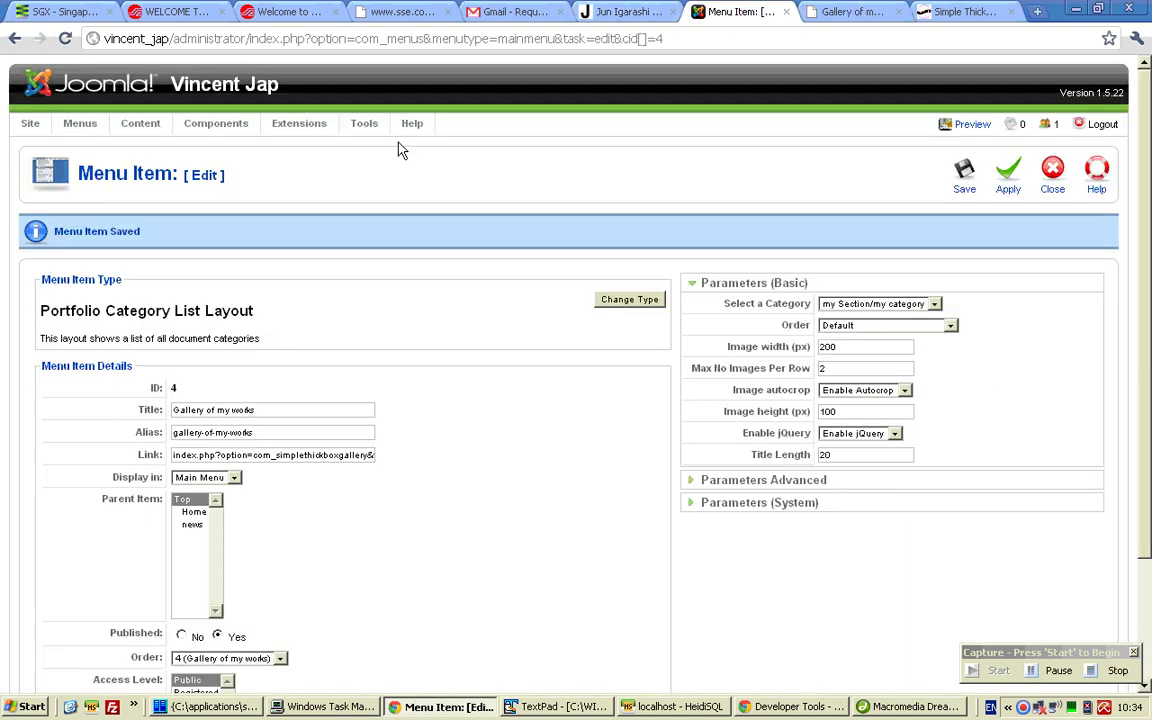
pyautogui.scroll(-2, 427, 266)
pyautogui.moveTo(847, 260); pyautogui.dragTo(776, 263)
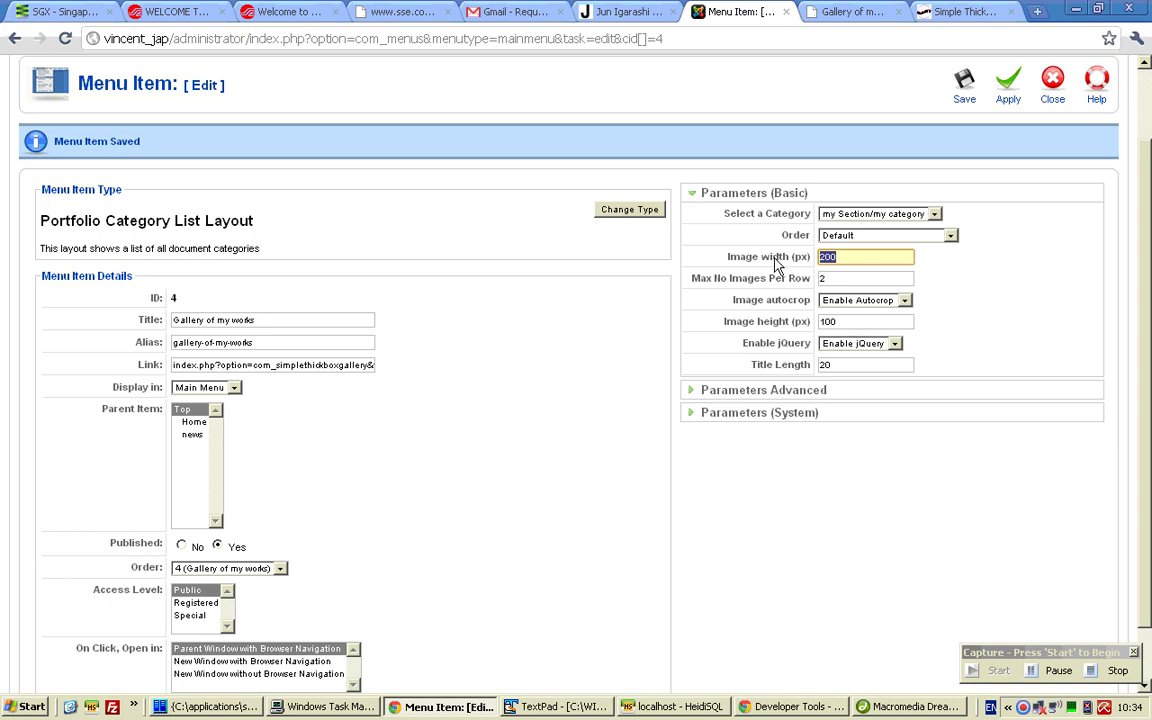
pyautogui.write('350')
pyautogui.scroll(2, 776, 263)
pyautogui.click(1008, 178)
pyautogui.click(862, 14)
pyautogui.press('F5')
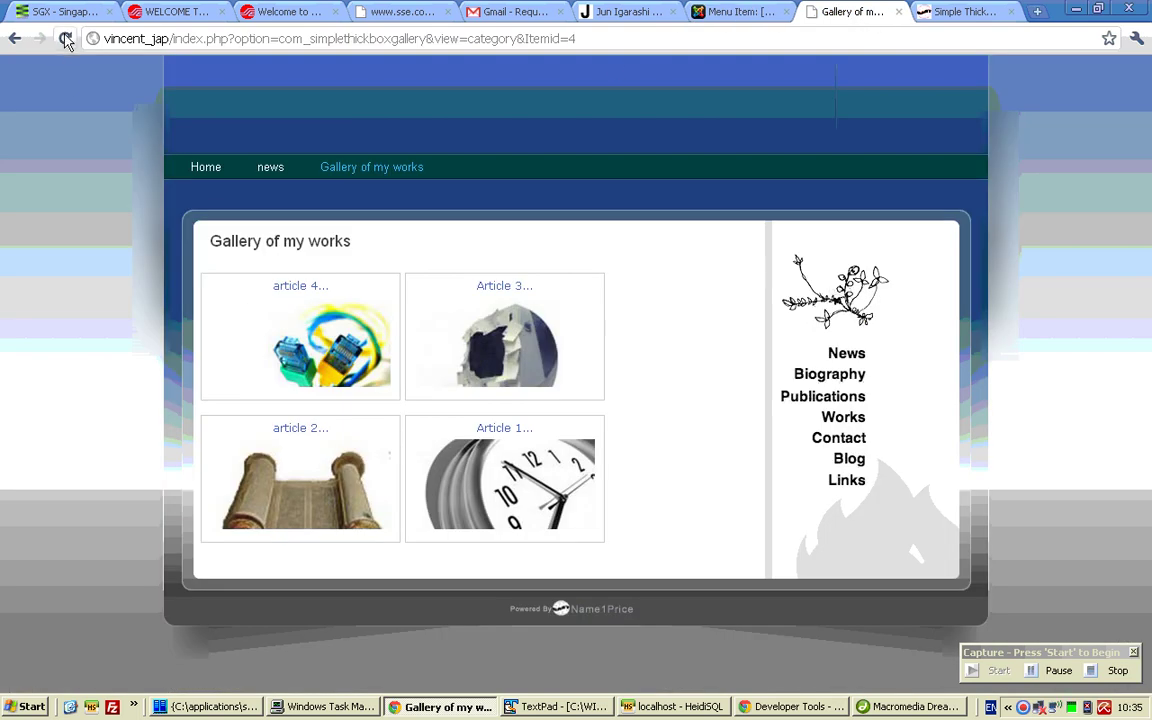
# Step: Reduce the image width to 300 px, apply it, and reload the gallery
pyautogui.click(731, 12)
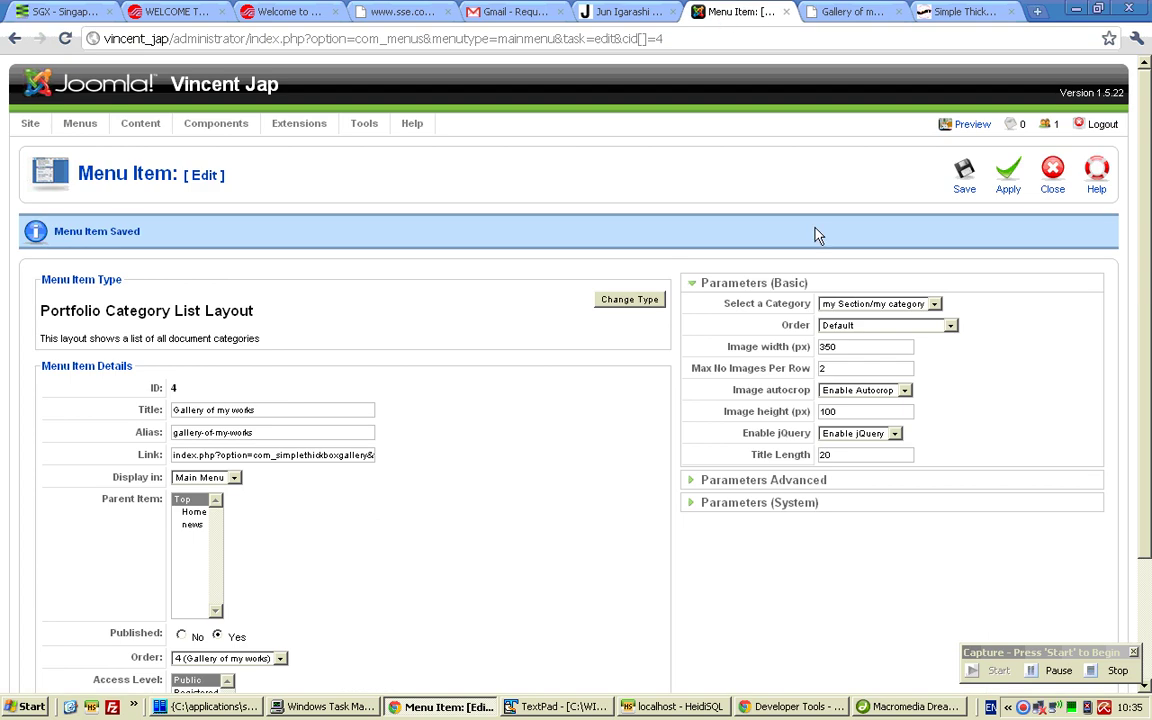
pyautogui.moveTo(850, 347); pyautogui.dragTo(740, 346)
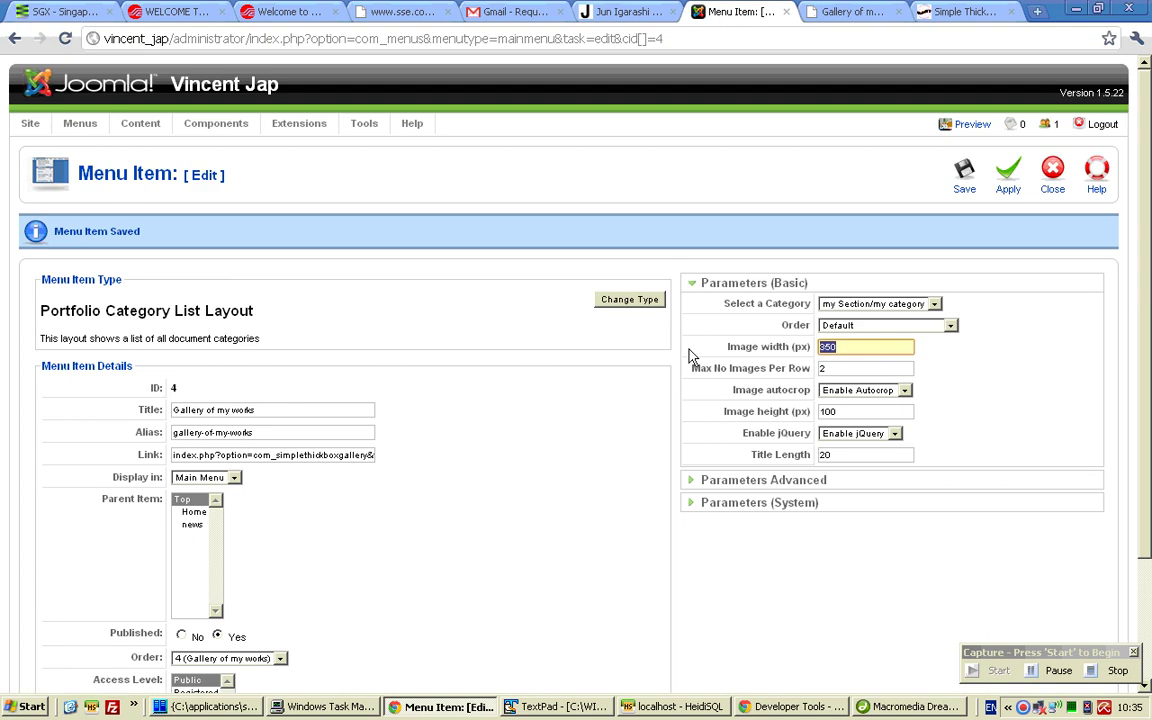
pyautogui.write('300')
pyautogui.click(1008, 175)
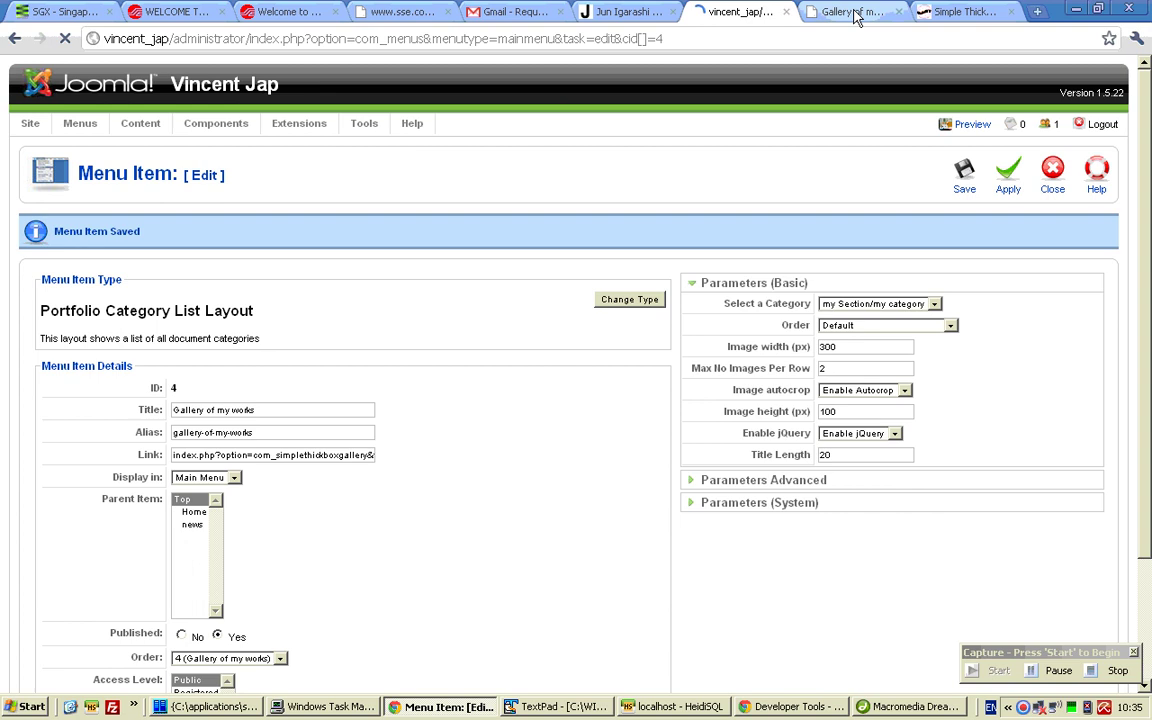
pyautogui.click(853, 11)
pyautogui.click(64, 38)
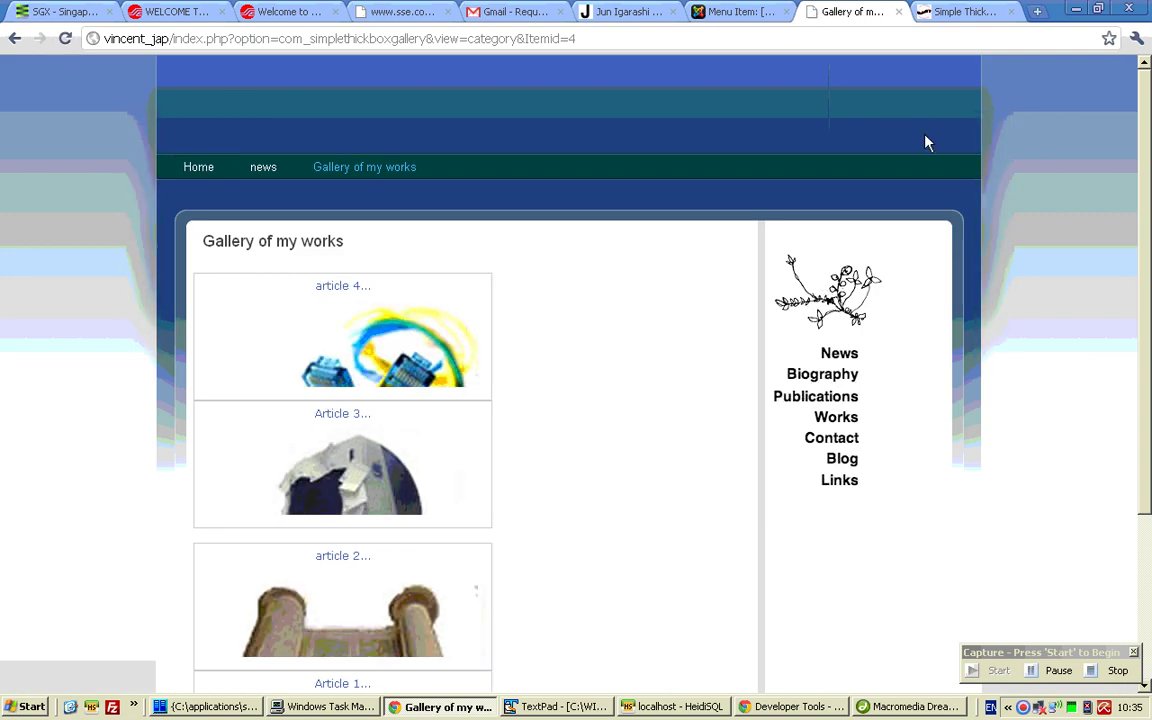
# Step: Change the image width to 260 px and reload the gallery to see the two-column layout
pyautogui.click(763, 17)
pyautogui.click(727, 347)
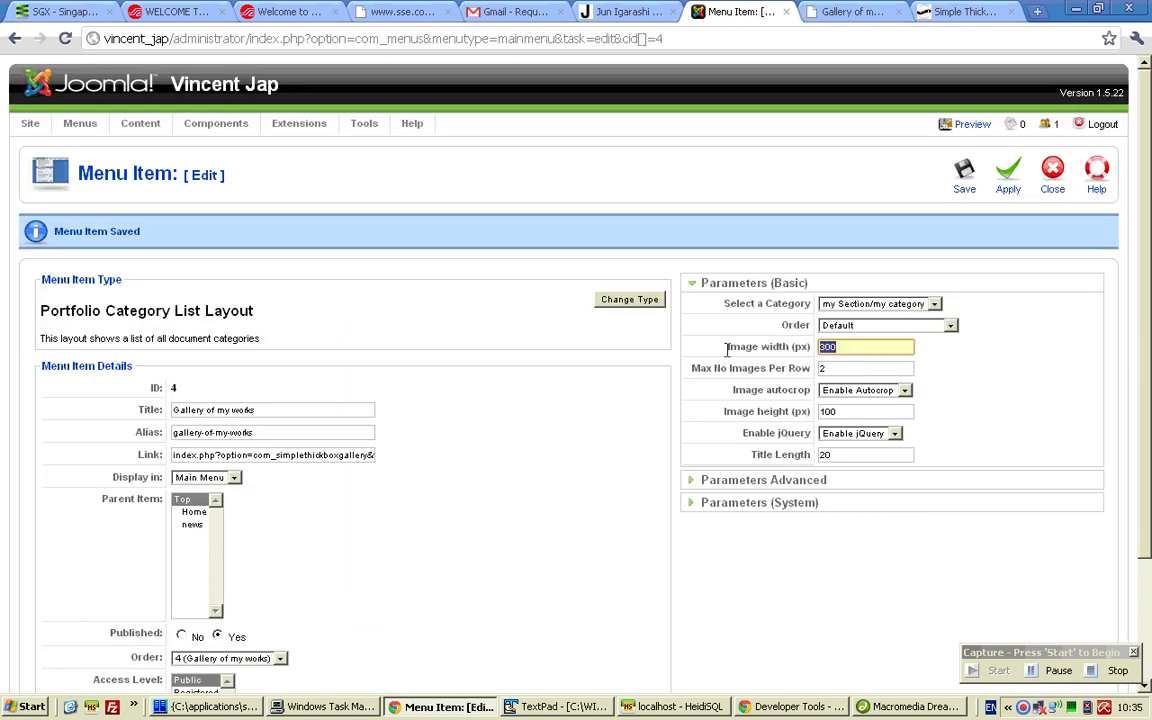
pyautogui.write('260')
pyautogui.click(850, 12)
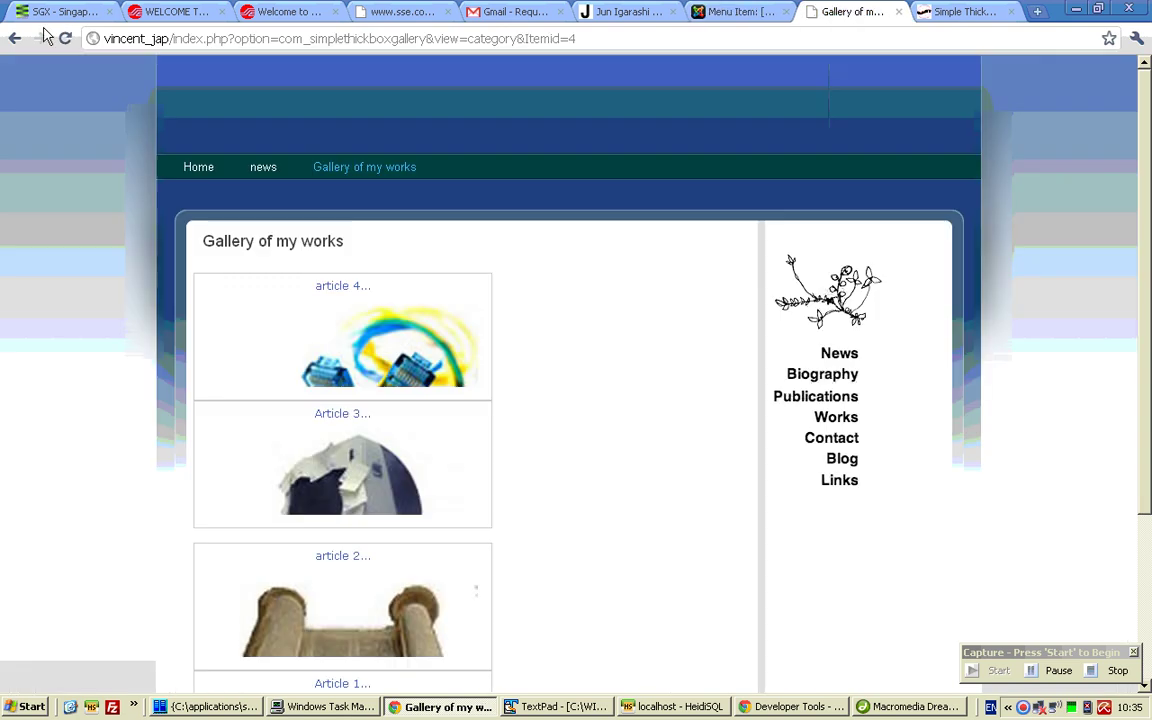
pyautogui.click(64, 38)
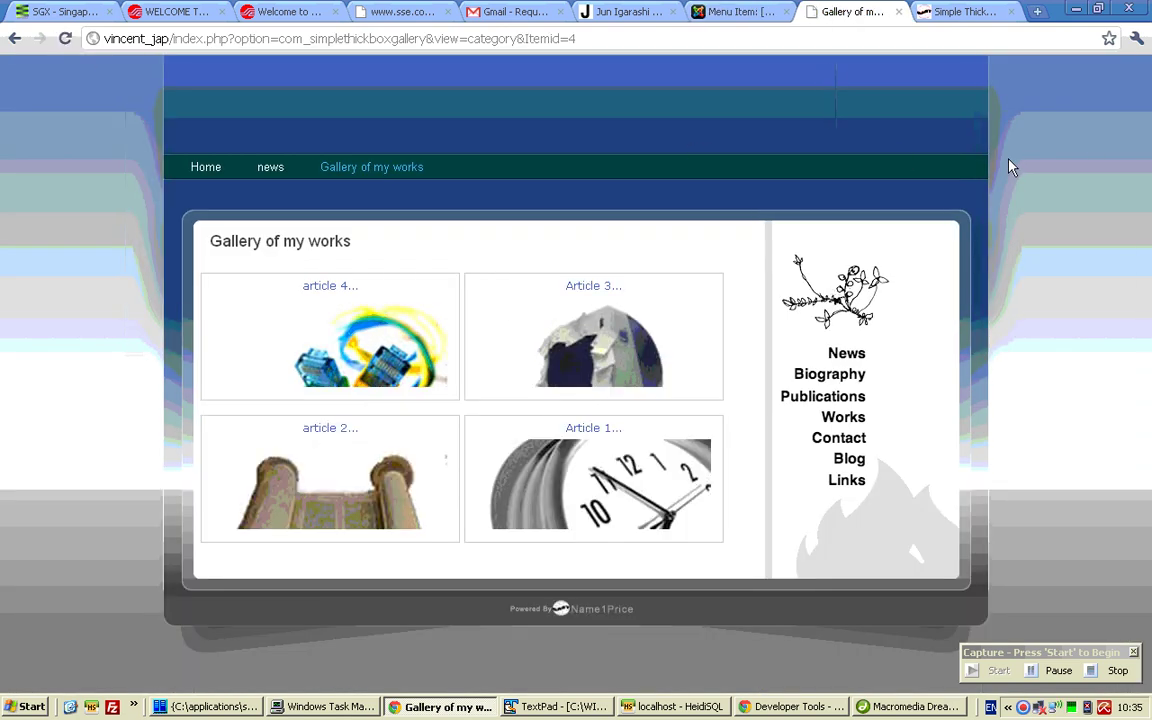
# Step: Preview the ThickBox popups for Articles 3, 4, 1 and 2, open the full Article 3 page, then return to the component page
pyautogui.click(568, 290)
pyautogui.click(1105, 335)
pyautogui.click(419, 321)
pyautogui.click(650, 475)
pyautogui.click(650, 475)
pyautogui.click(375, 468)
pyautogui.click(375, 468)
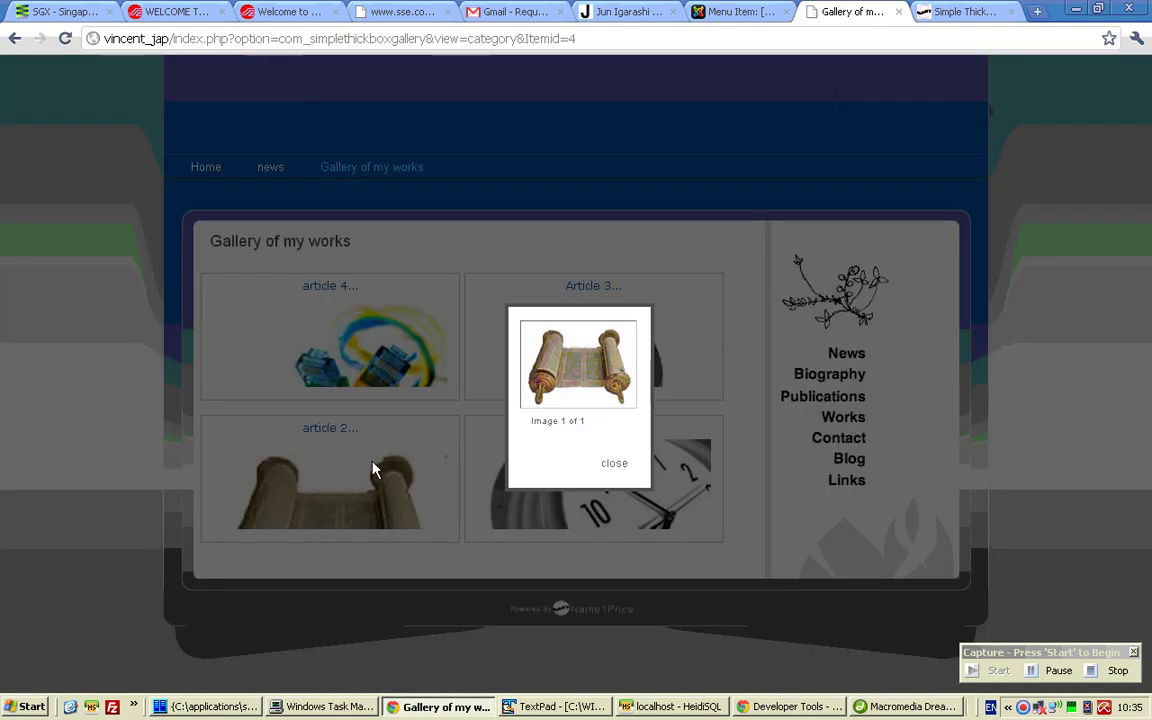
pyautogui.click(1069, 384)
pyautogui.click(581, 292)
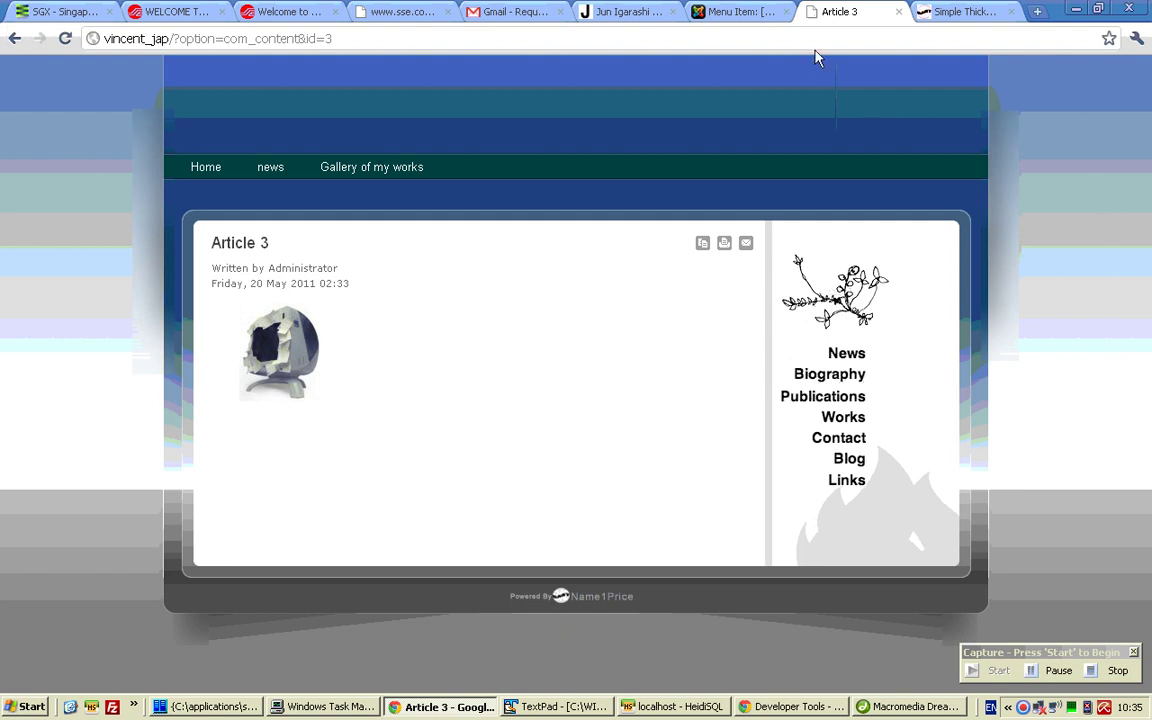
pyautogui.click(965, 11)
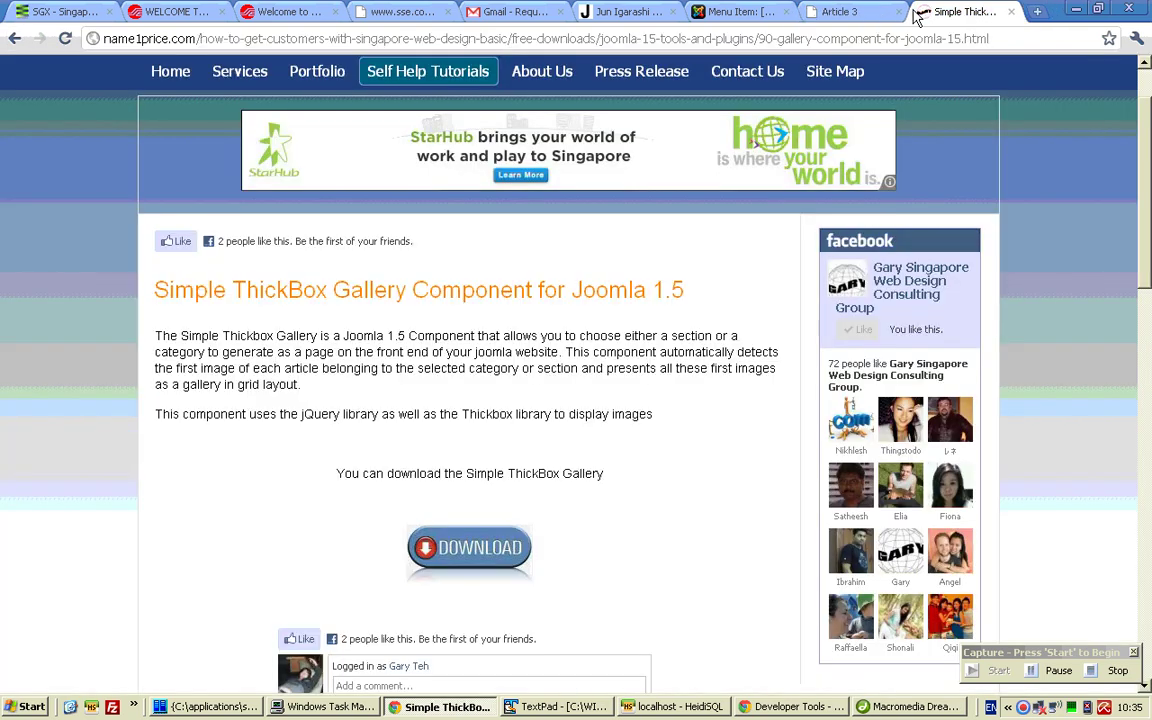